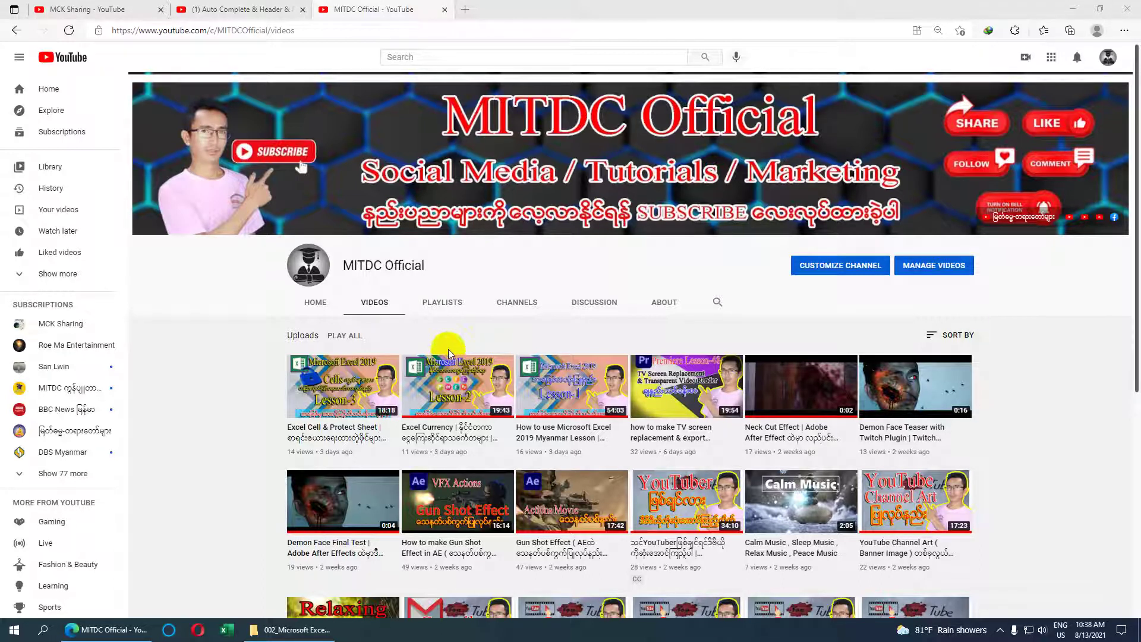
# Step: Minimize the Edge window showing the YouTube channel's Videos page to reveal the desktop
pyautogui.click(1072, 9)
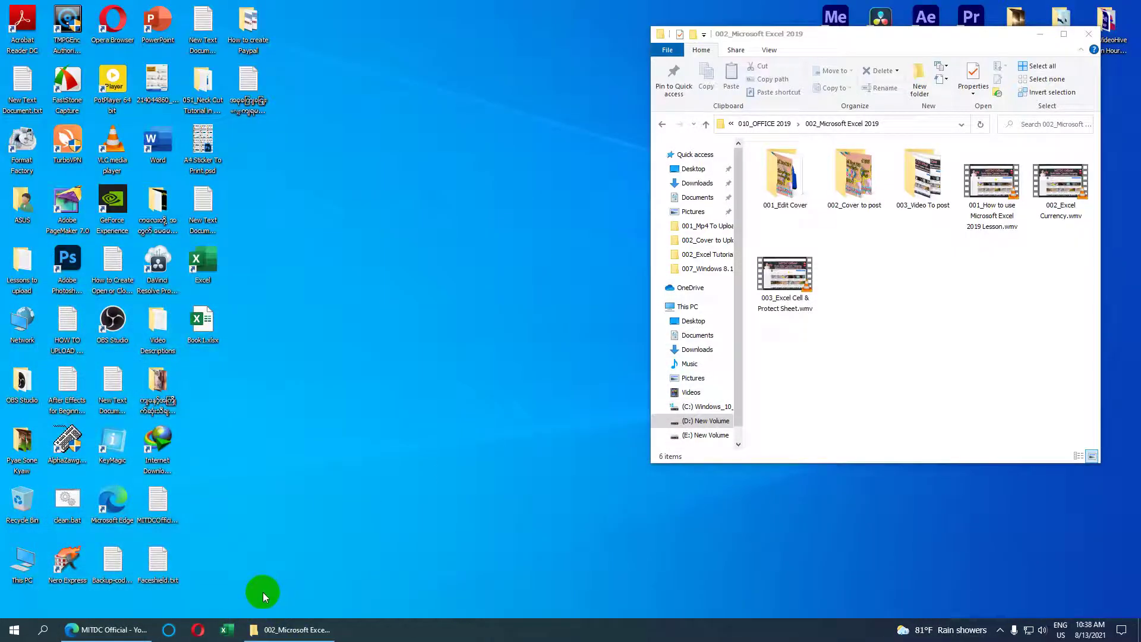
# Step: Launch Excel and create a maximized blank workbook
pyautogui.click(231, 635)
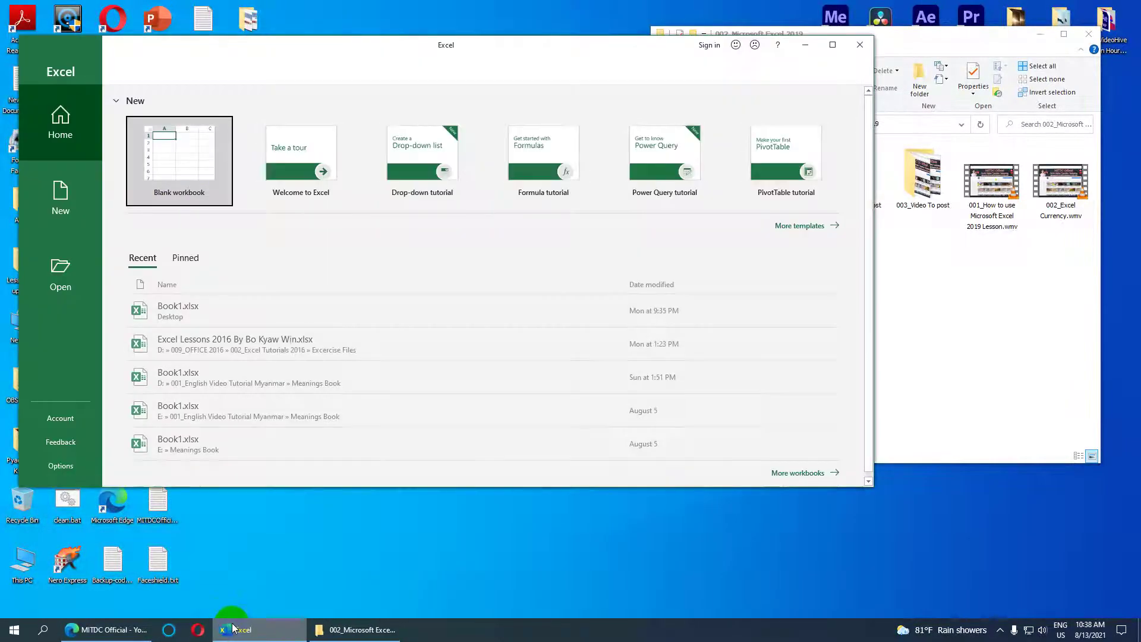
pyautogui.click(199, 179)
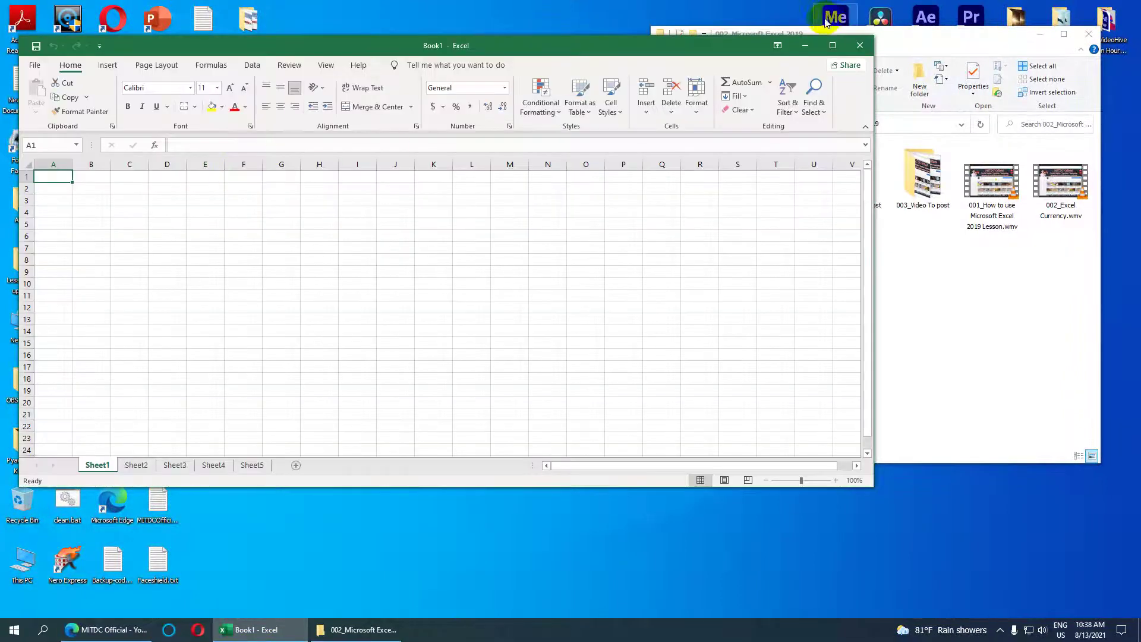
pyautogui.click(837, 45)
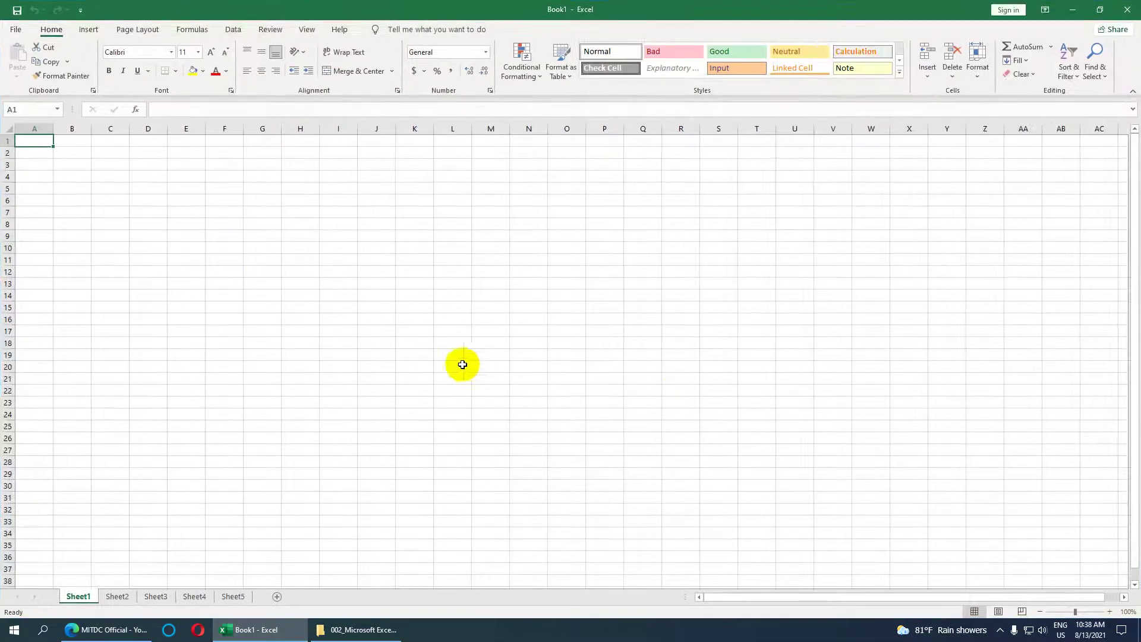
# Step: Set the sheet zoom to 200%
pyautogui.click(307, 30)
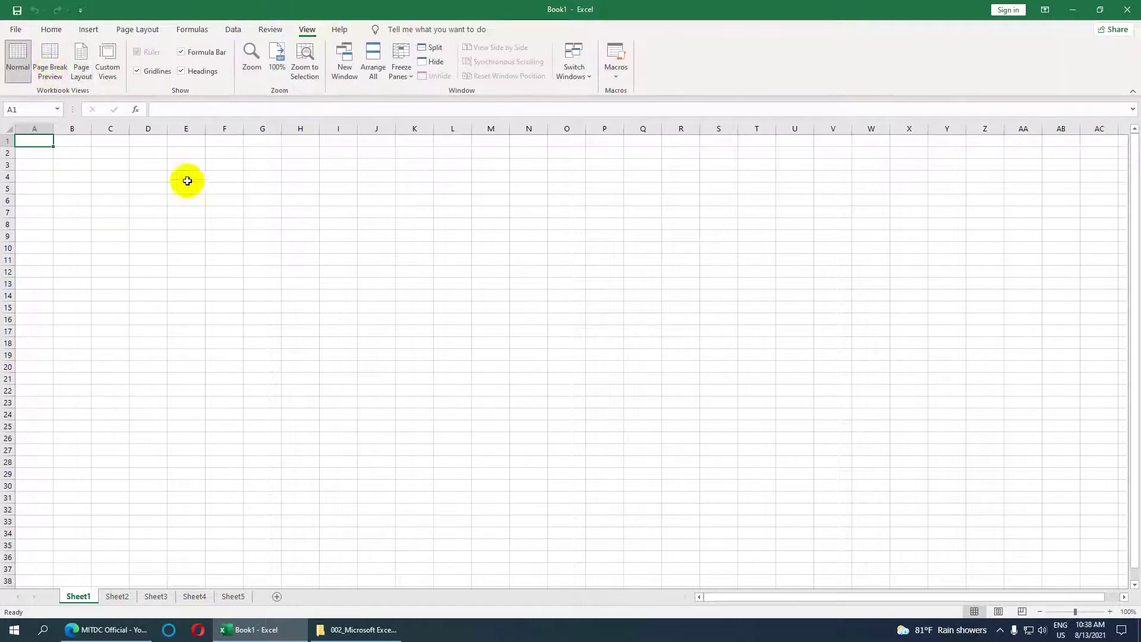
pyautogui.click(251, 56)
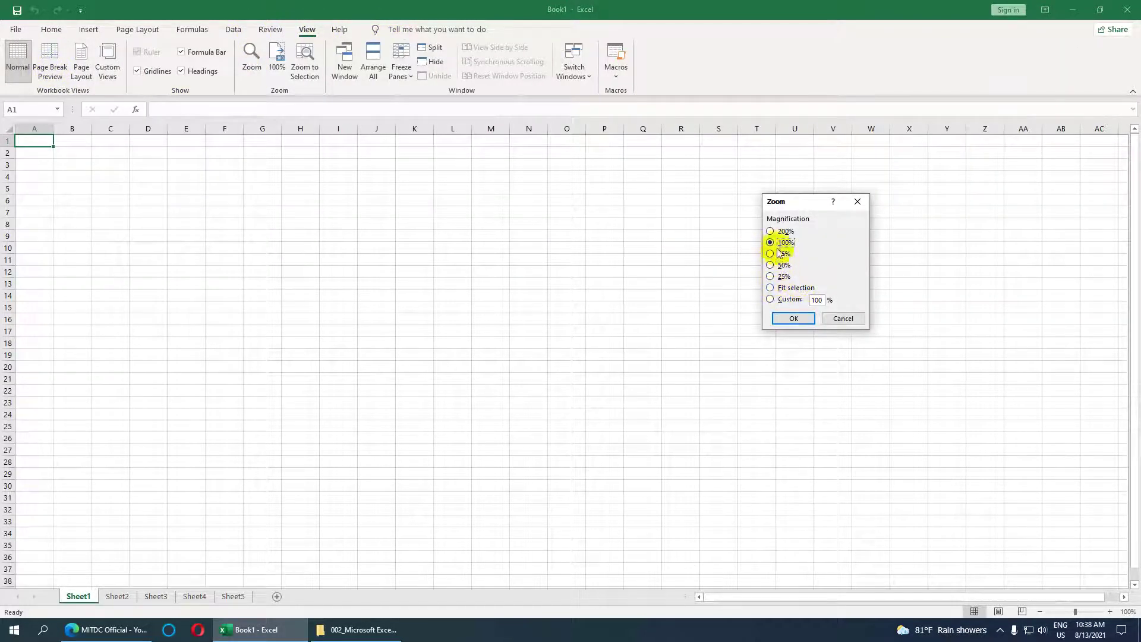
pyautogui.click(773, 231)
pyautogui.click(789, 319)
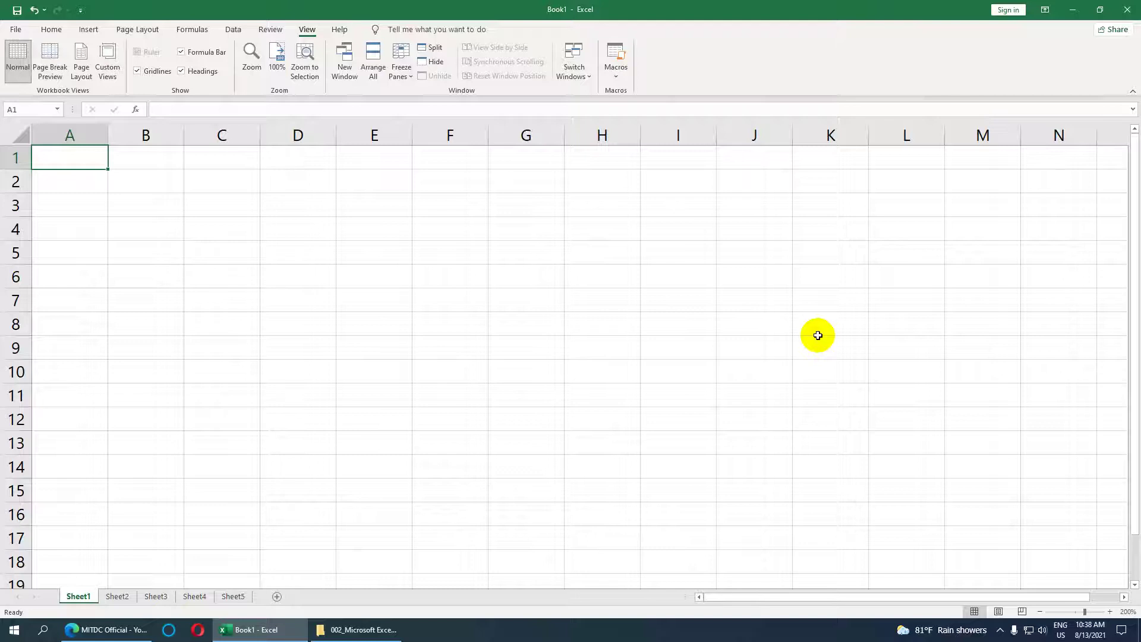
# Step: Enter the first four names in A4–A7, including Maung, Win Aung and Aung
pyautogui.moveTo(66, 226); pyautogui.dragTo(75, 208)
pyautogui.click(48, 227)
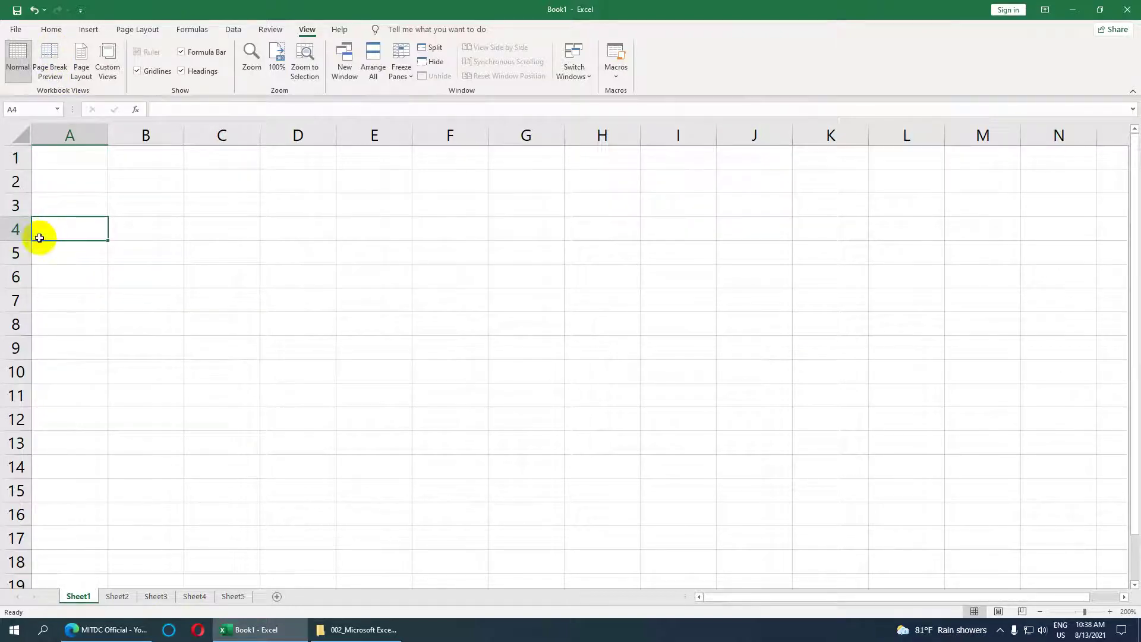
pyautogui.write('Maung')
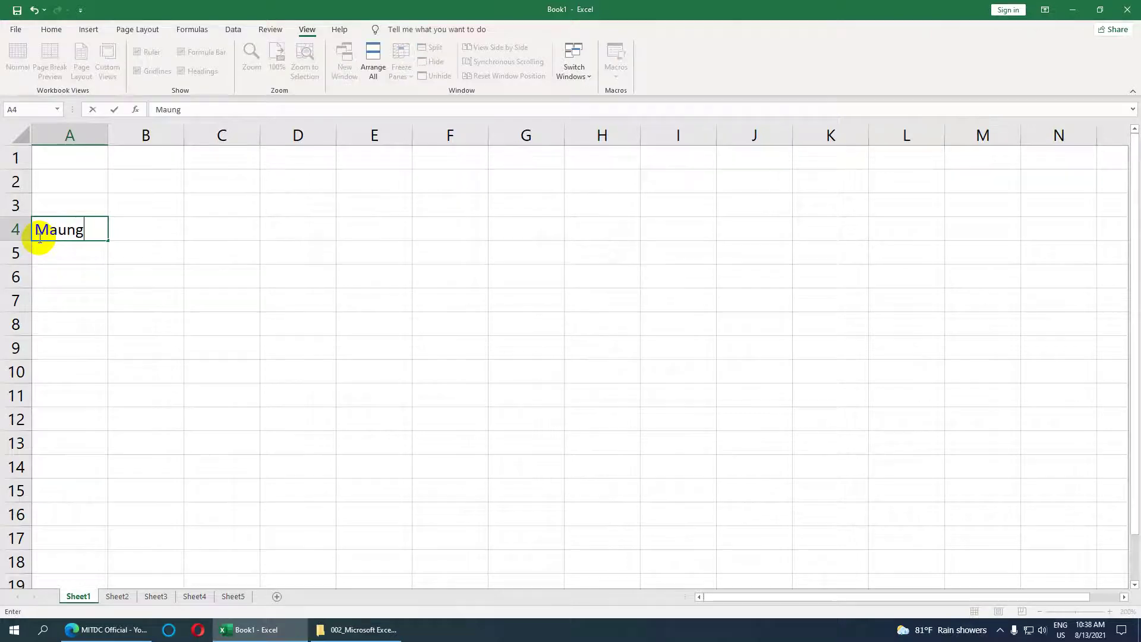
pyautogui.press('Return')
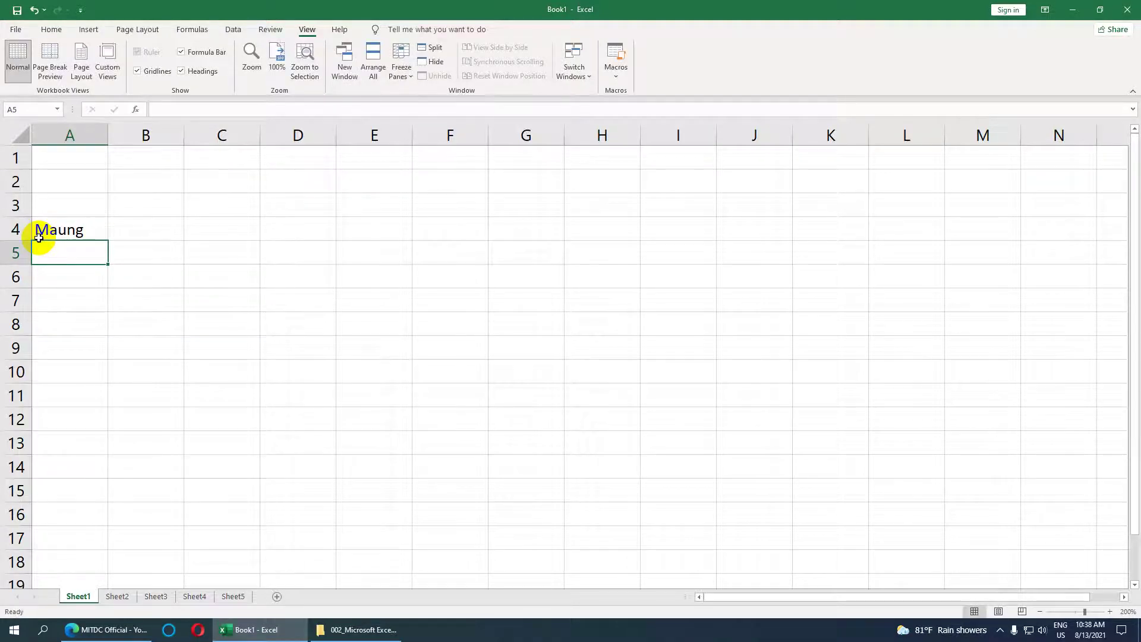
pyautogui.write('Ko')
pyautogui.press('Return')
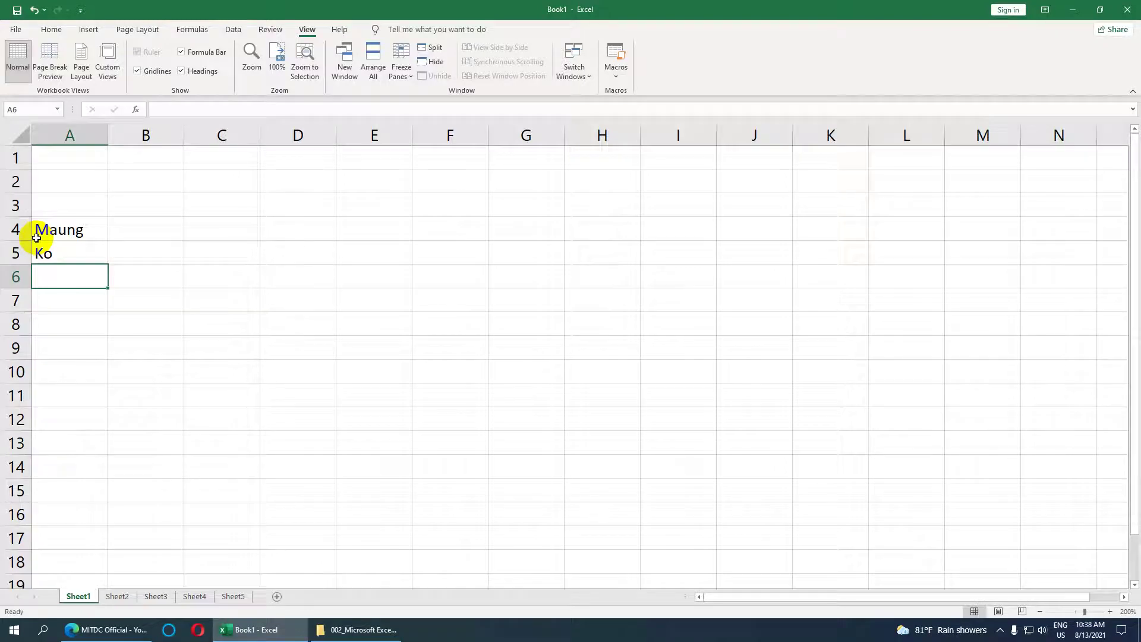
pyautogui.write('Win')
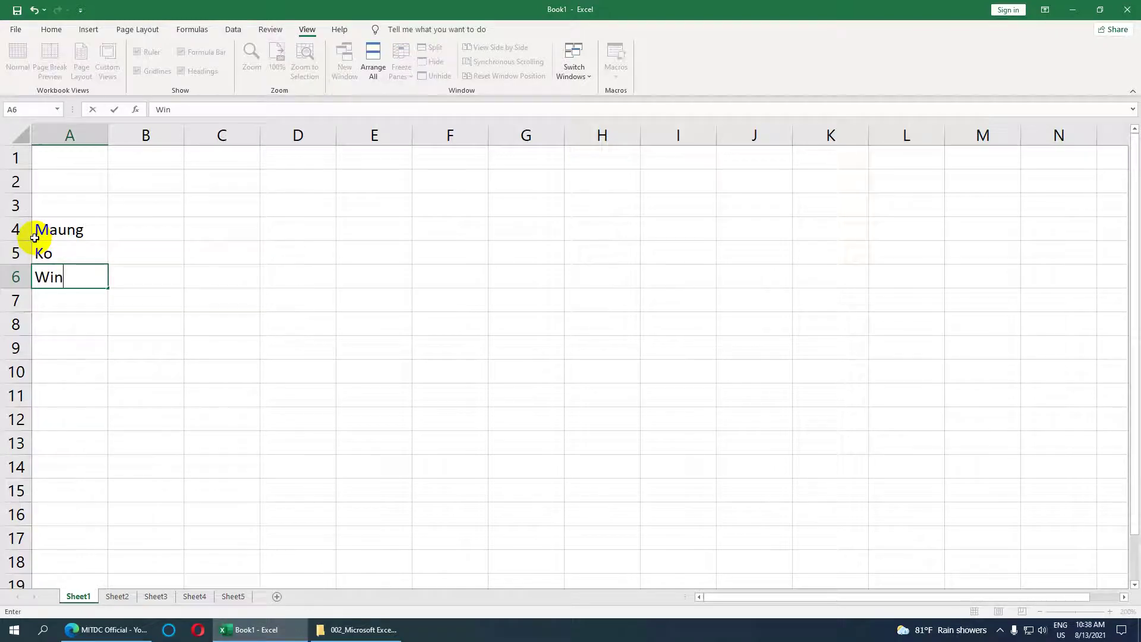
pyautogui.write(' Au')
pyautogui.write('Aung')
pyautogui.press('Return')
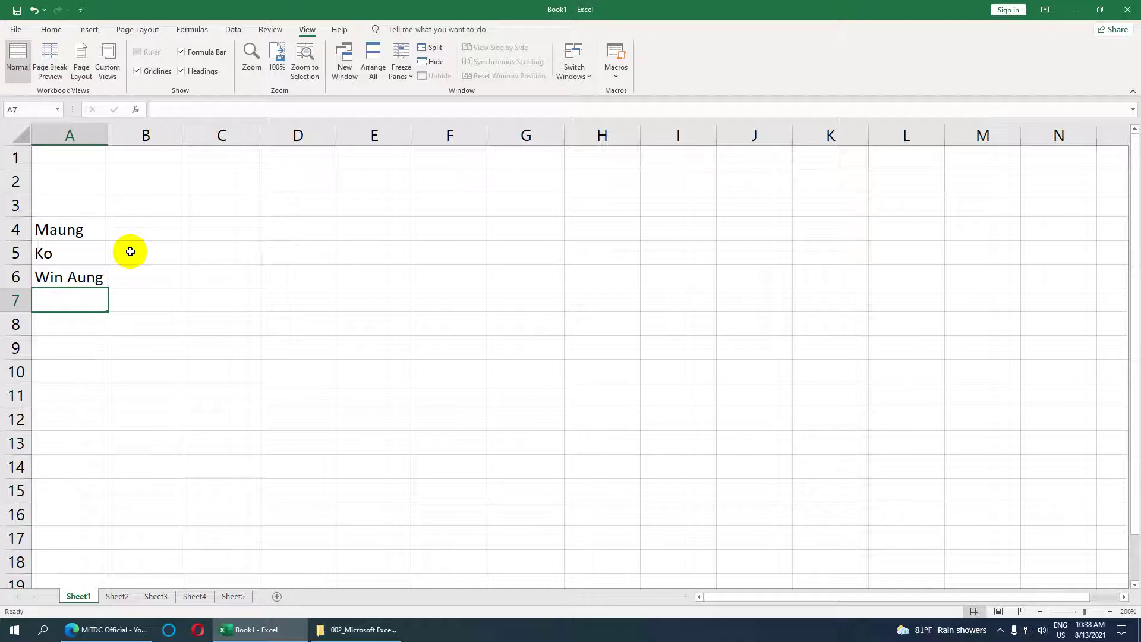
pyautogui.write('Aung')
pyautogui.press('Return')
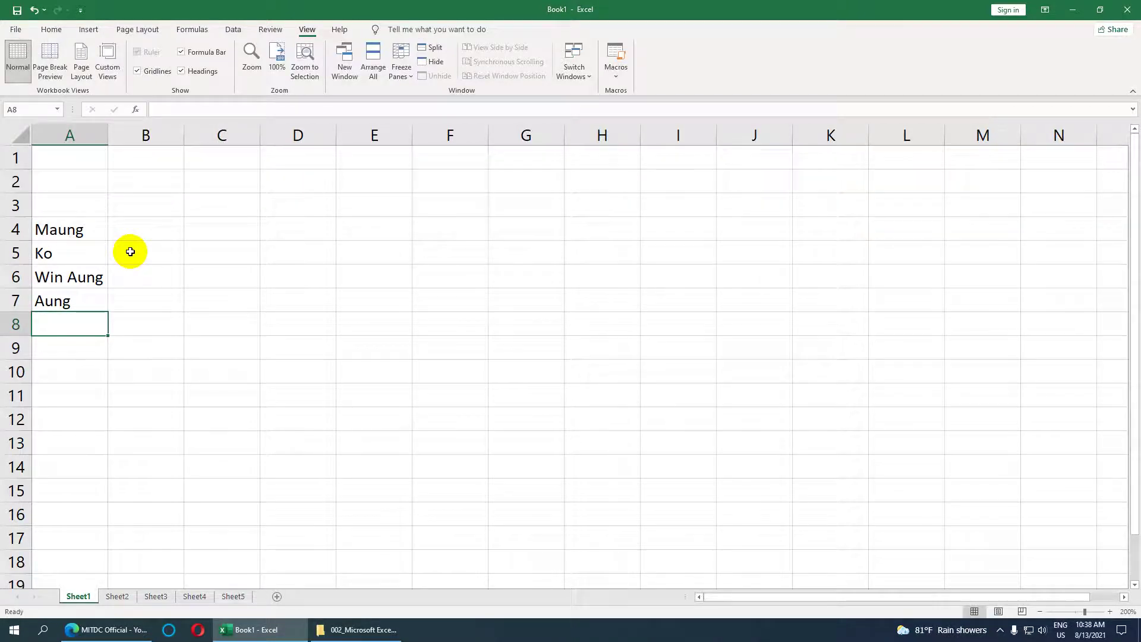
# Step: Add Ko Kyaw in A8 and Hla Hla in A9, fixing a typo
pyautogui.write('Ko Kyaw')
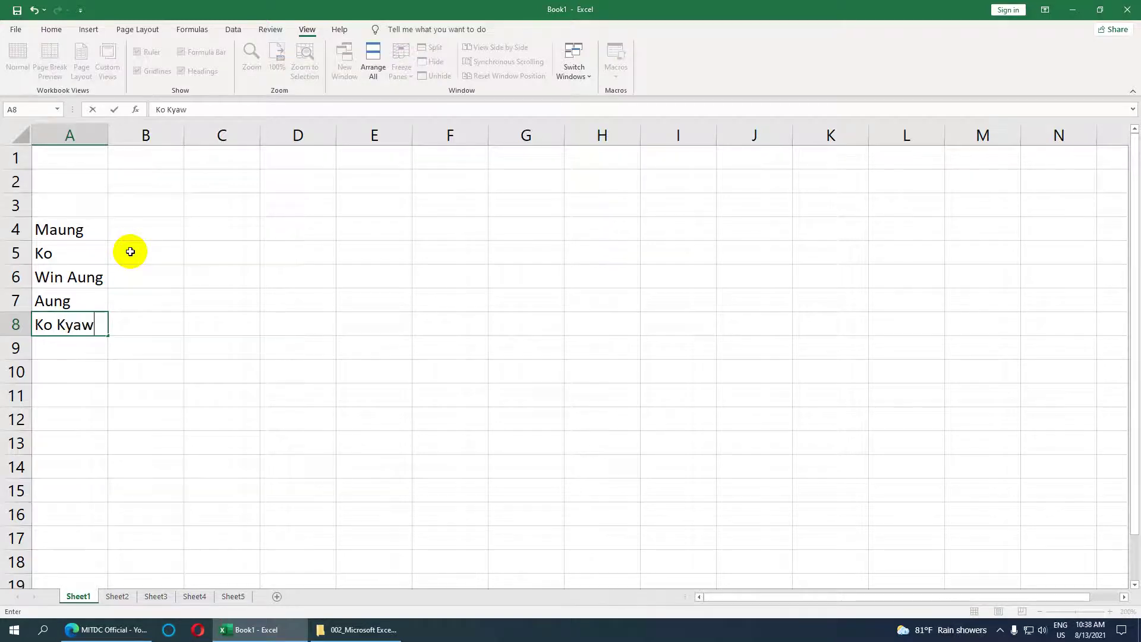
pyautogui.press('Return')
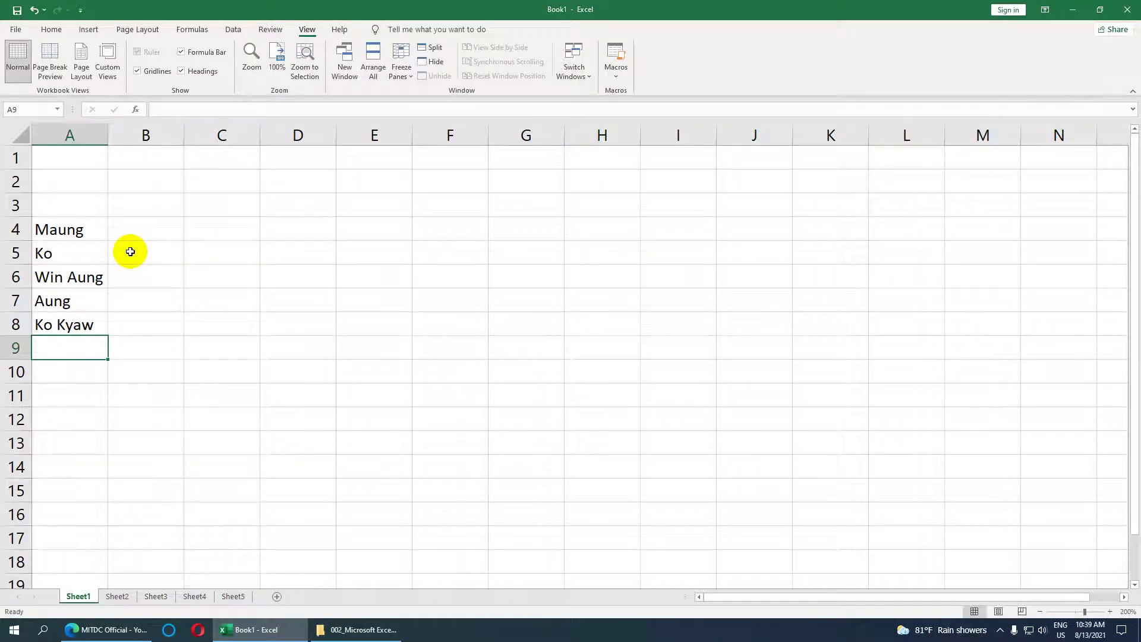
pyautogui.write('H')
pyautogui.press('BackSpace')
pyautogui.press('BackSpace')
pyautogui.write('Hla')
pyautogui.press('Return')
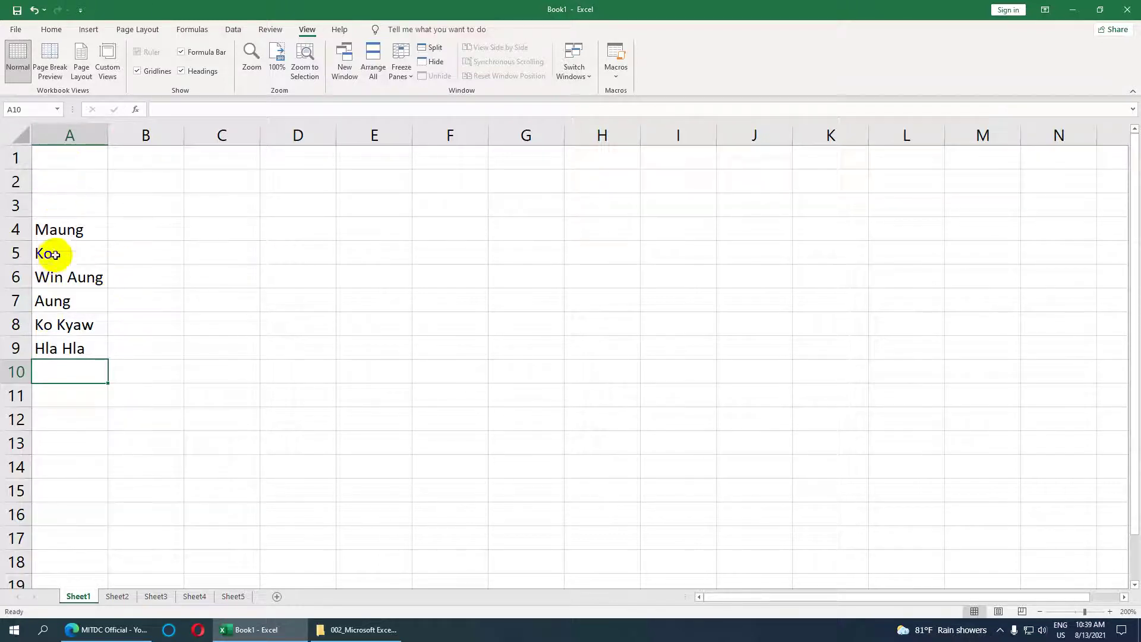
# Step: Select the name list A4:A9
pyautogui.moveTo(60, 231); pyautogui.dragTo(76, 350)
pyautogui.click(78, 235)
pyautogui.moveTo(79, 234); pyautogui.dragTo(90, 347)
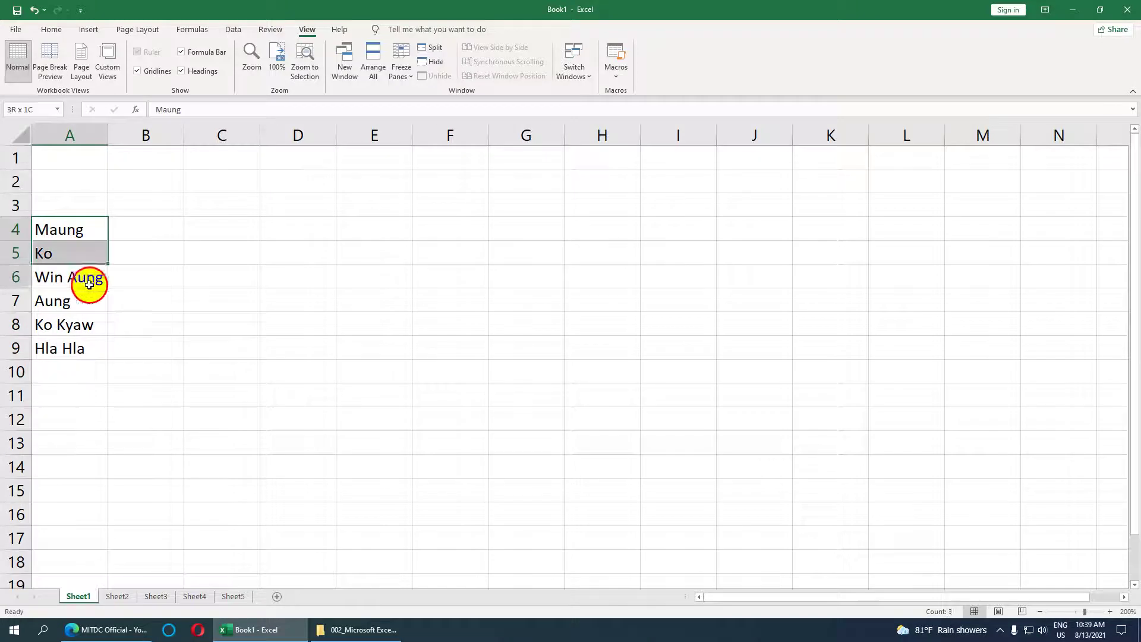
pyautogui.click(13, 27)
pyautogui.click(16, 35)
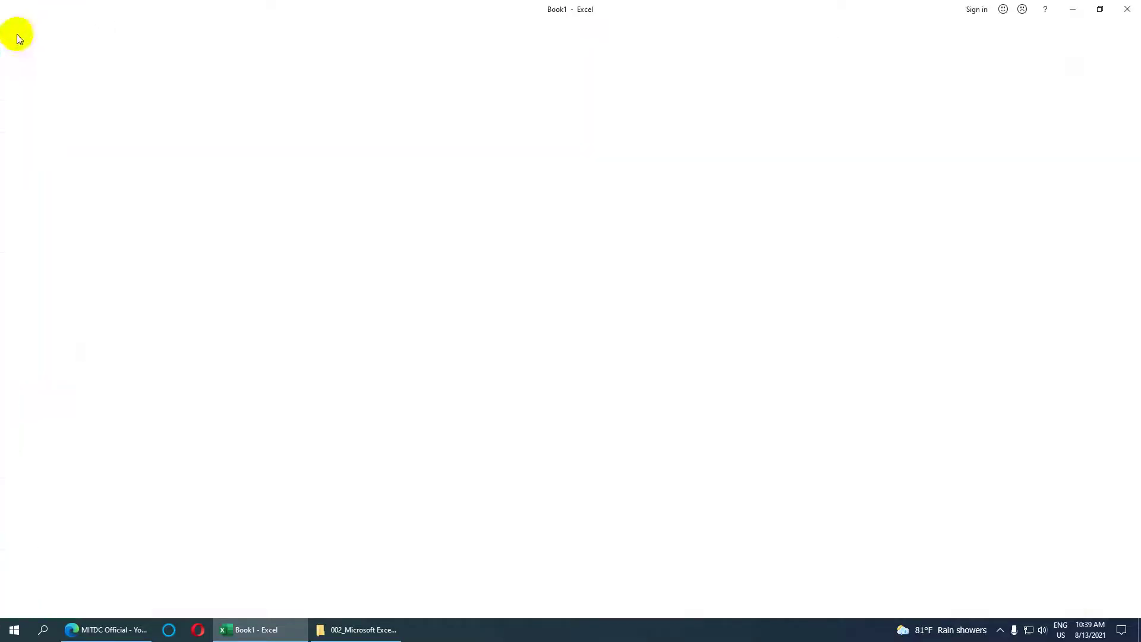
pyautogui.click(236, 284)
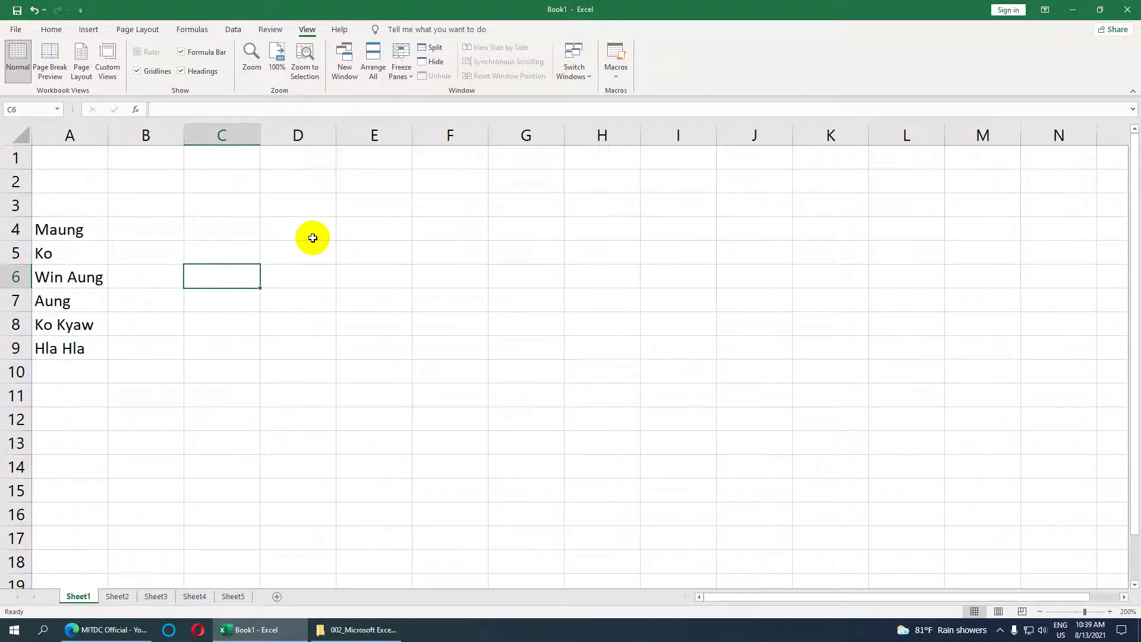
pyautogui.click(14, 28)
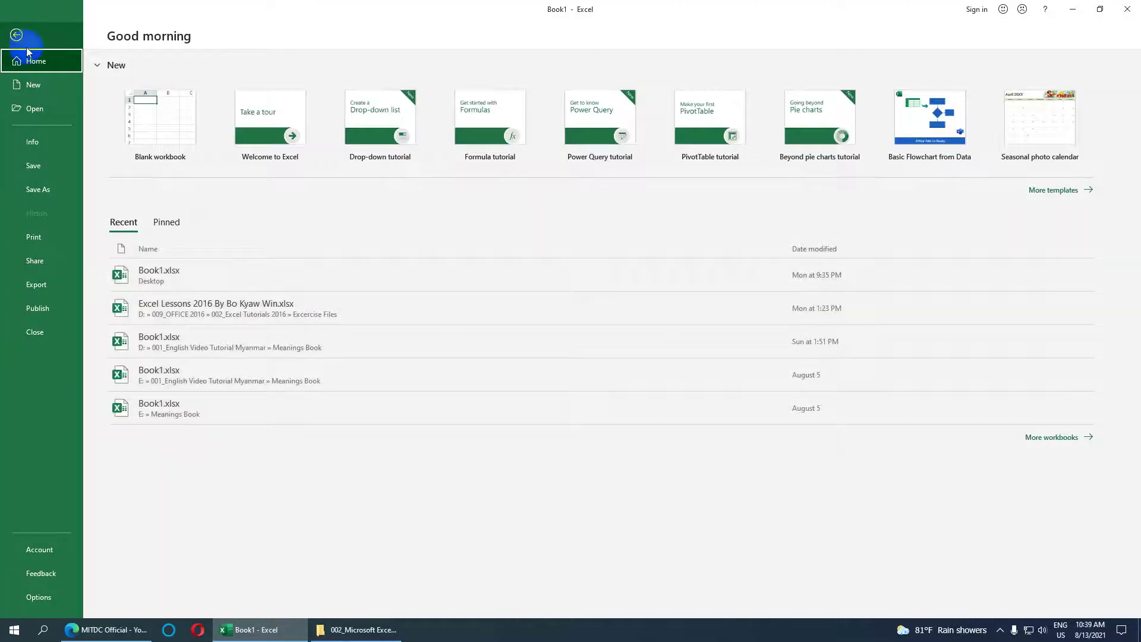
pyautogui.click(46, 596)
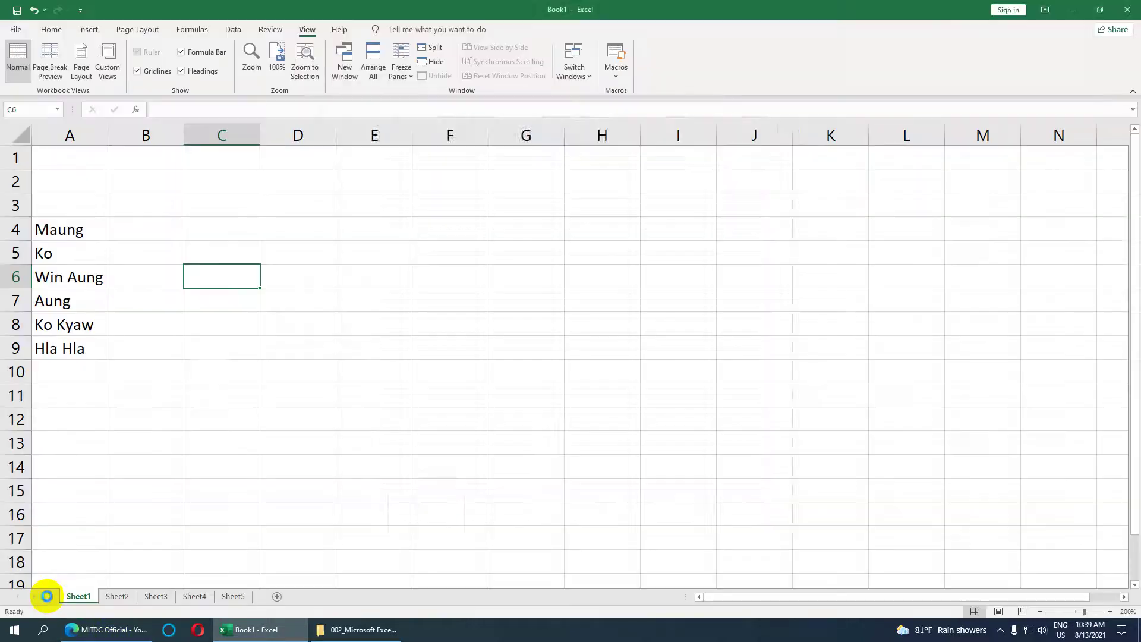
pyautogui.moveTo(565, 113); pyautogui.dragTo(506, 103)
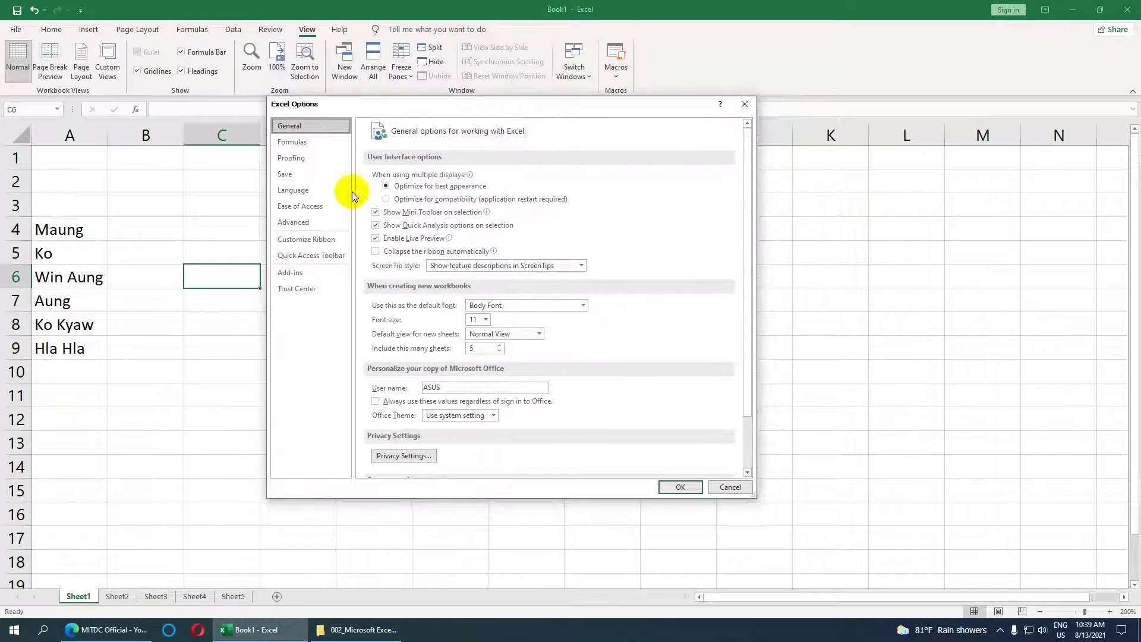
pyautogui.click(303, 190)
pyautogui.click(310, 222)
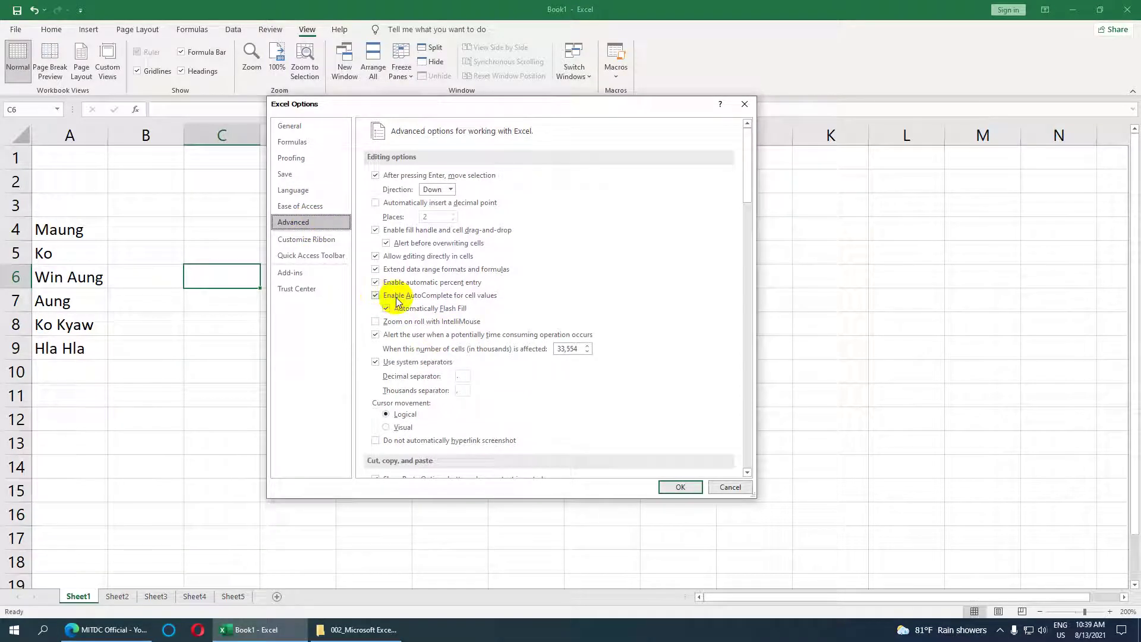
pyautogui.click(375, 295)
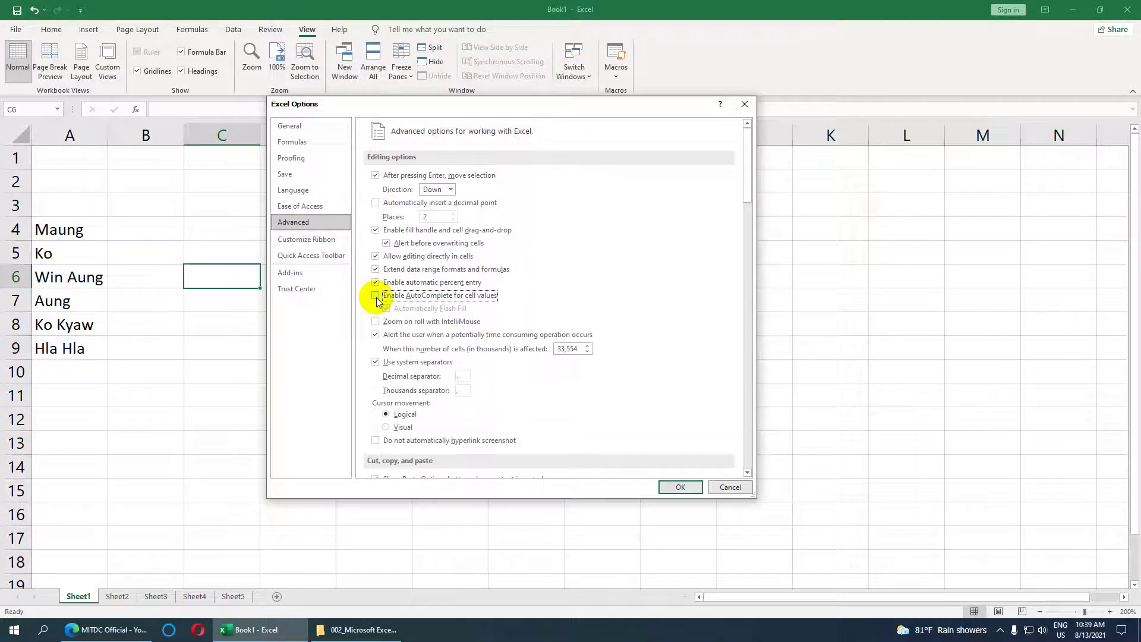
pyautogui.click(378, 299)
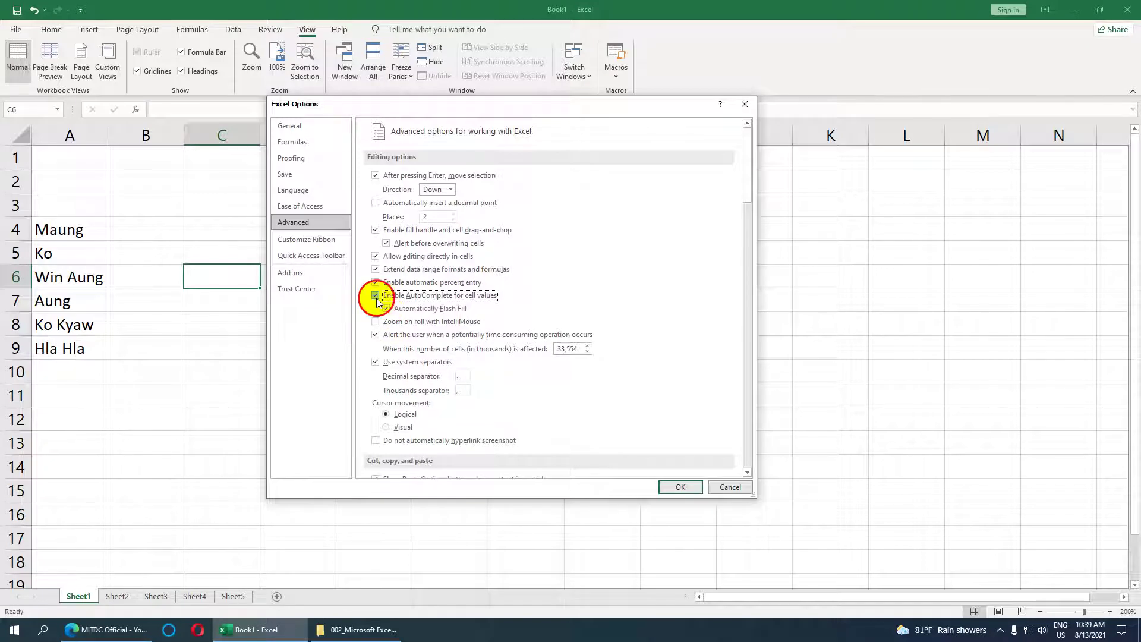
pyautogui.click(378, 299)
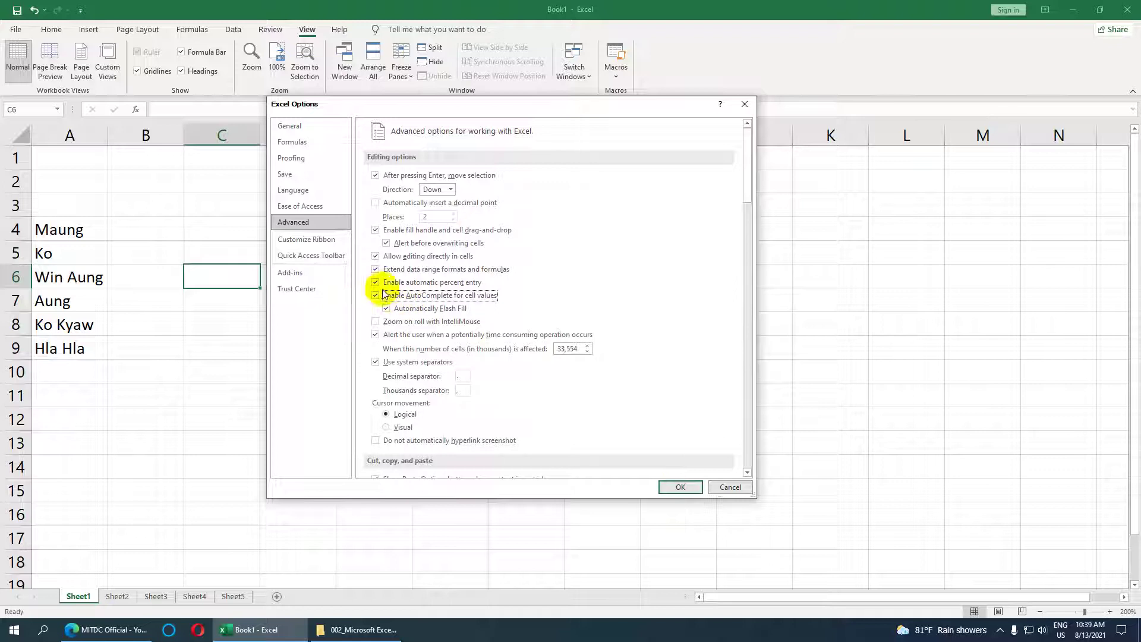
pyautogui.click(678, 486)
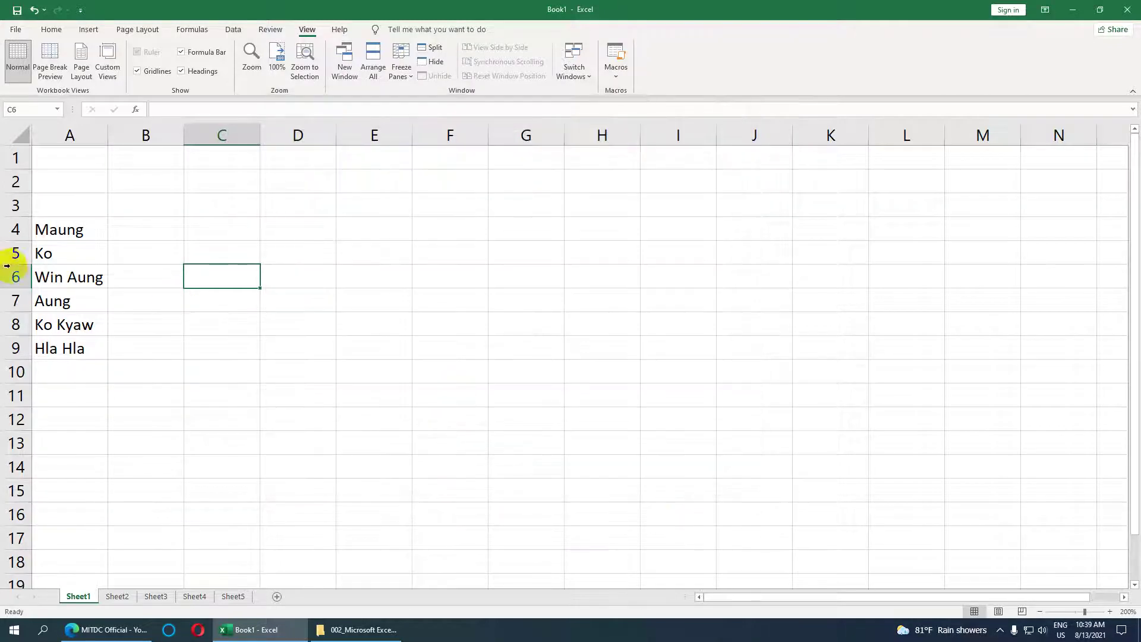
pyautogui.click(64, 367)
pyautogui.write('Hla Hla')
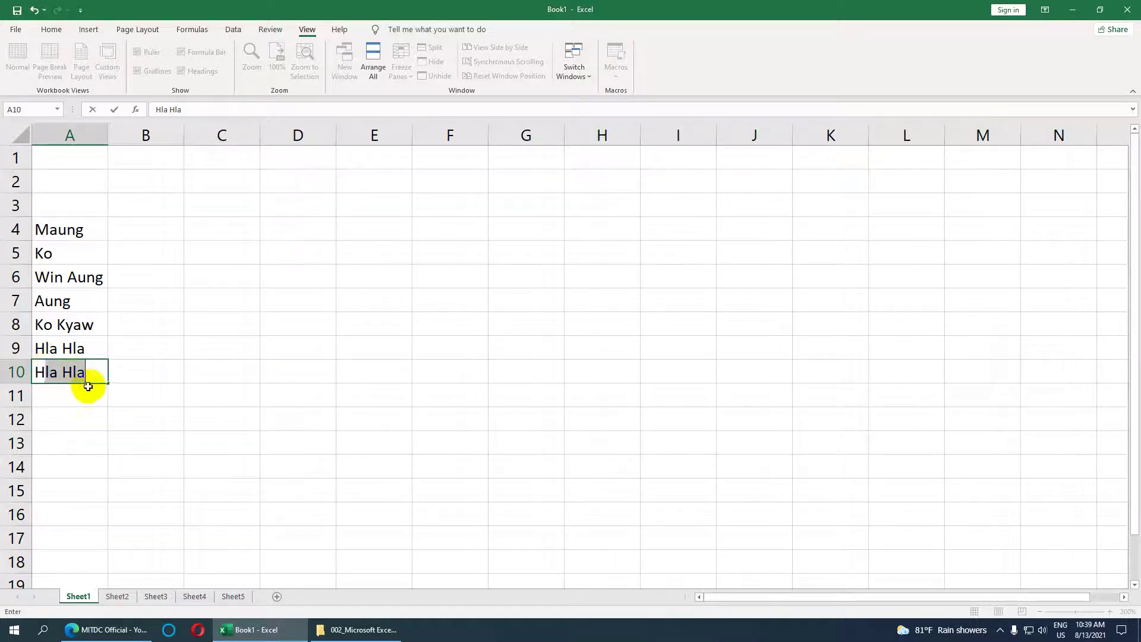
pyautogui.press('Return')
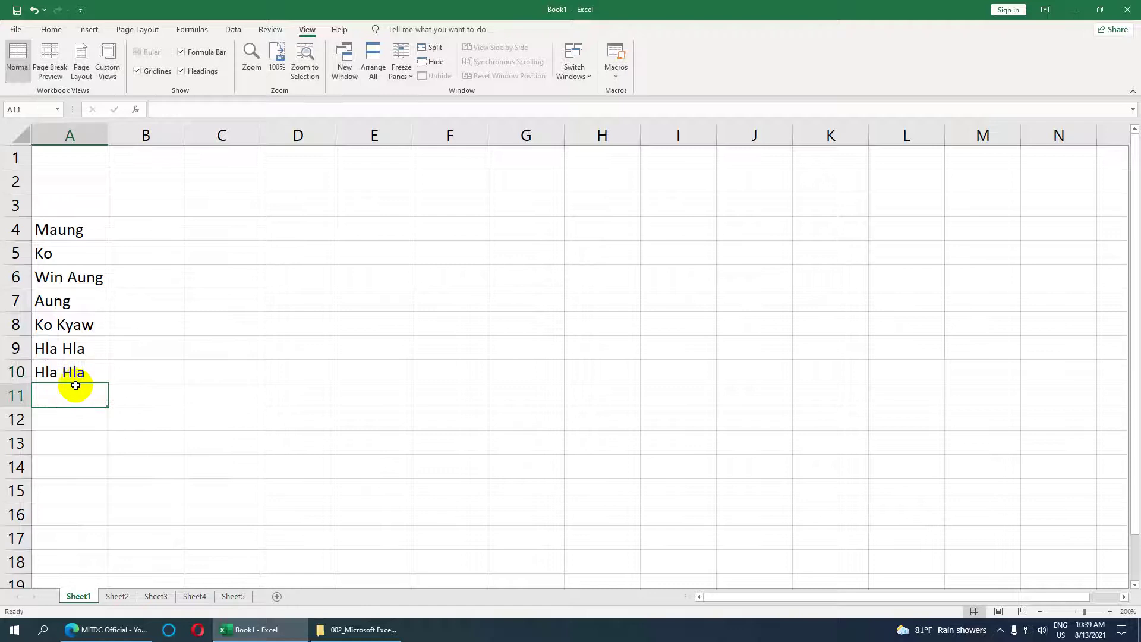
pyautogui.write('L')
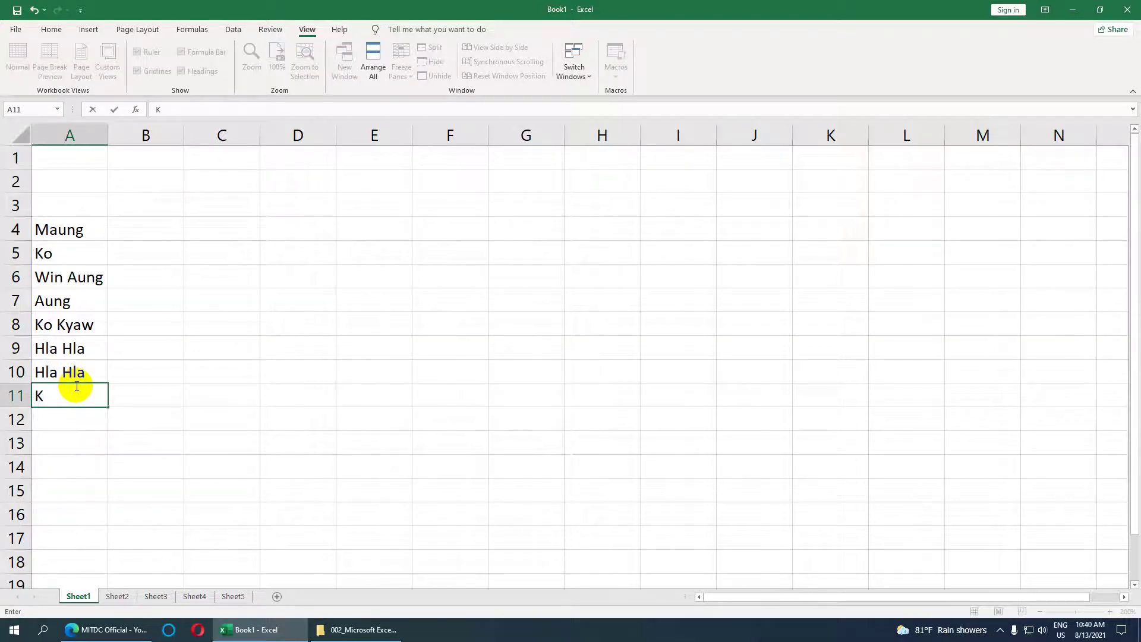
pyautogui.write(' K')
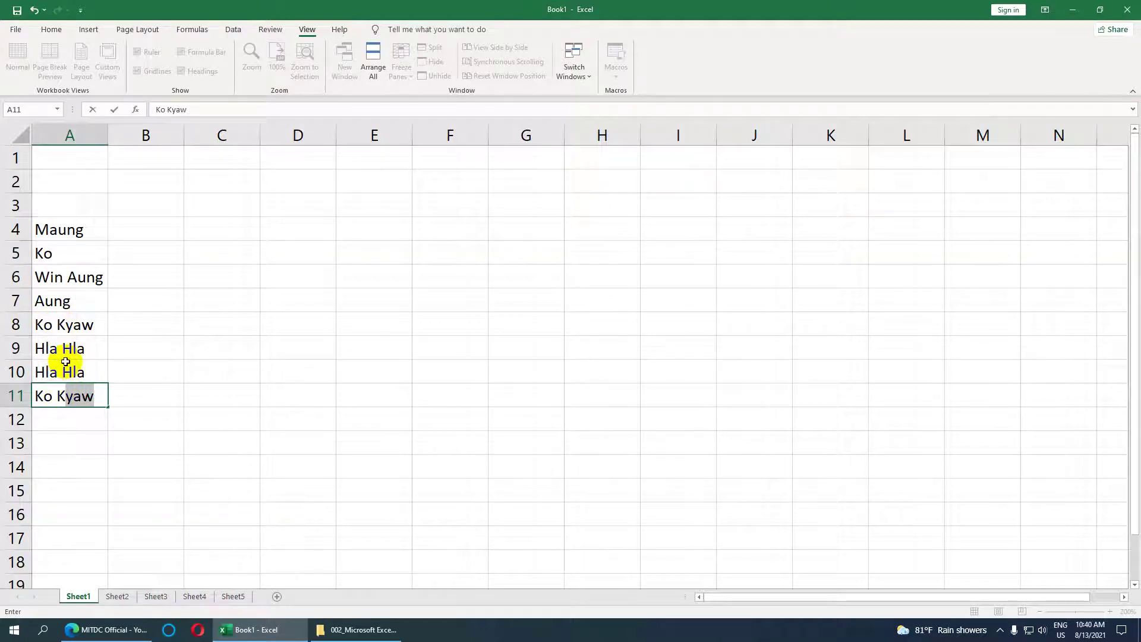
pyautogui.click(63, 420)
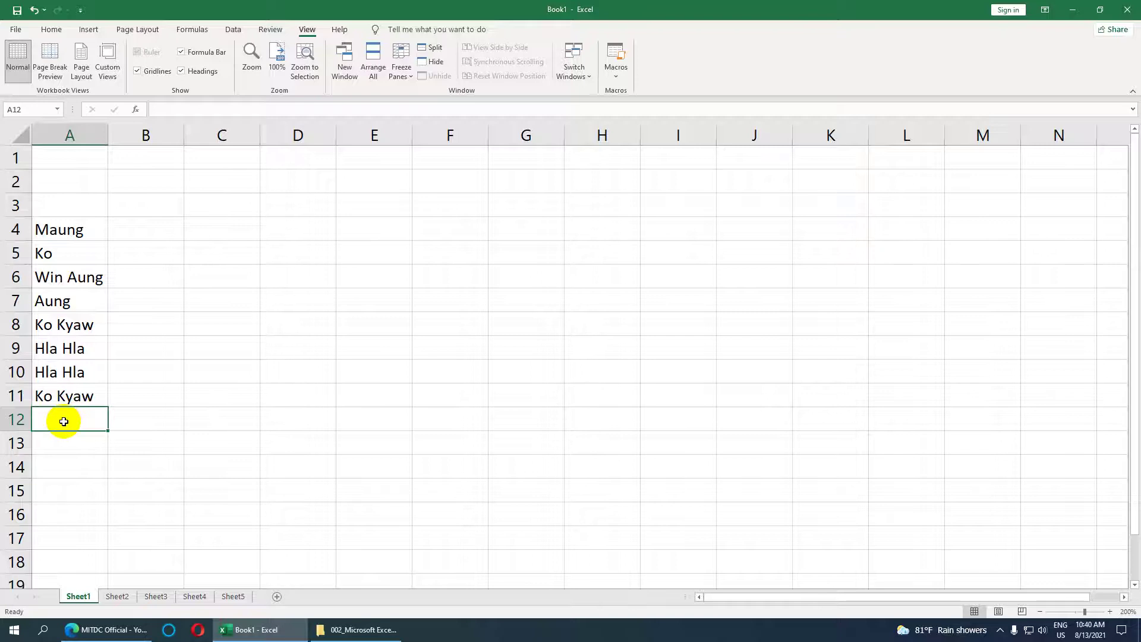
pyautogui.write('Win Aung')
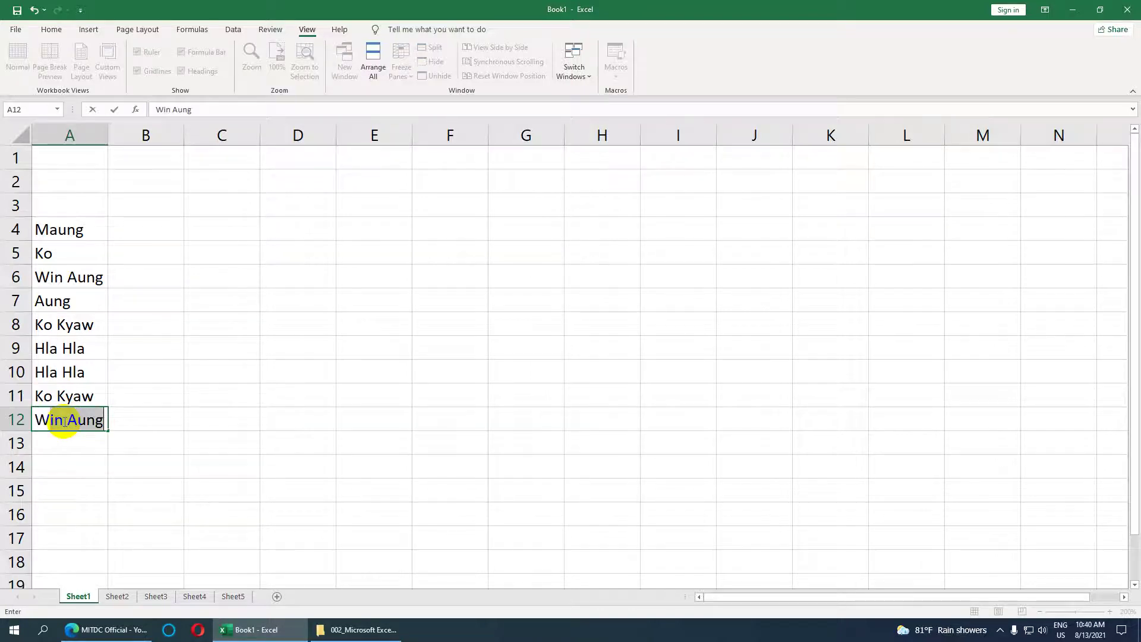
pyautogui.press('End')
pyautogui.click(56, 442)
pyautogui.write('M')
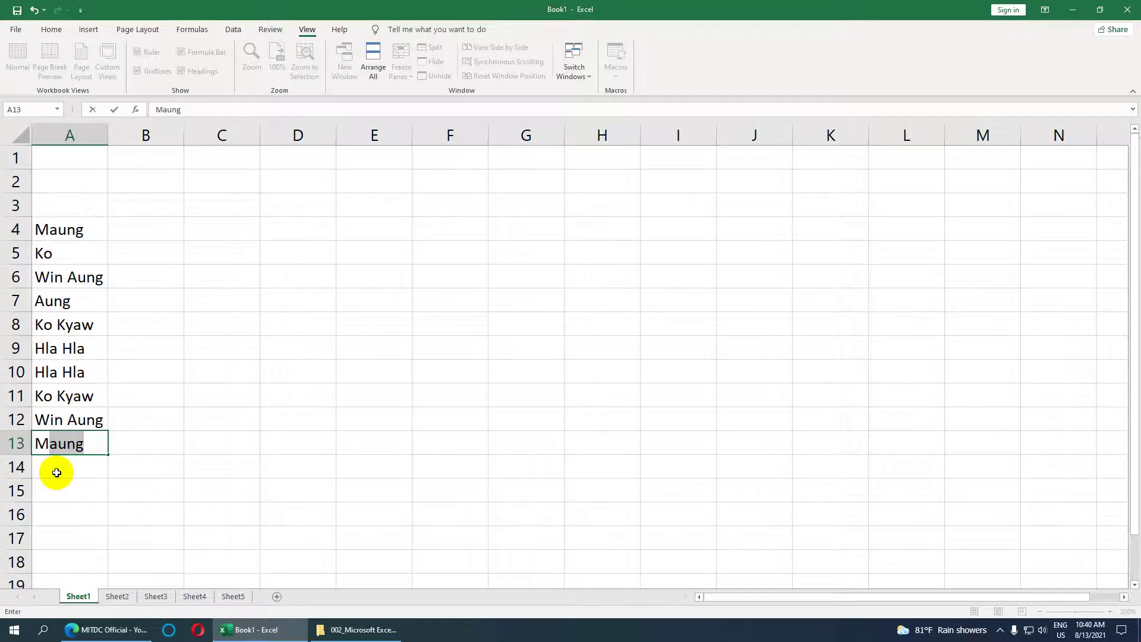
pyautogui.click(56, 467)
pyautogui.click(48, 203)
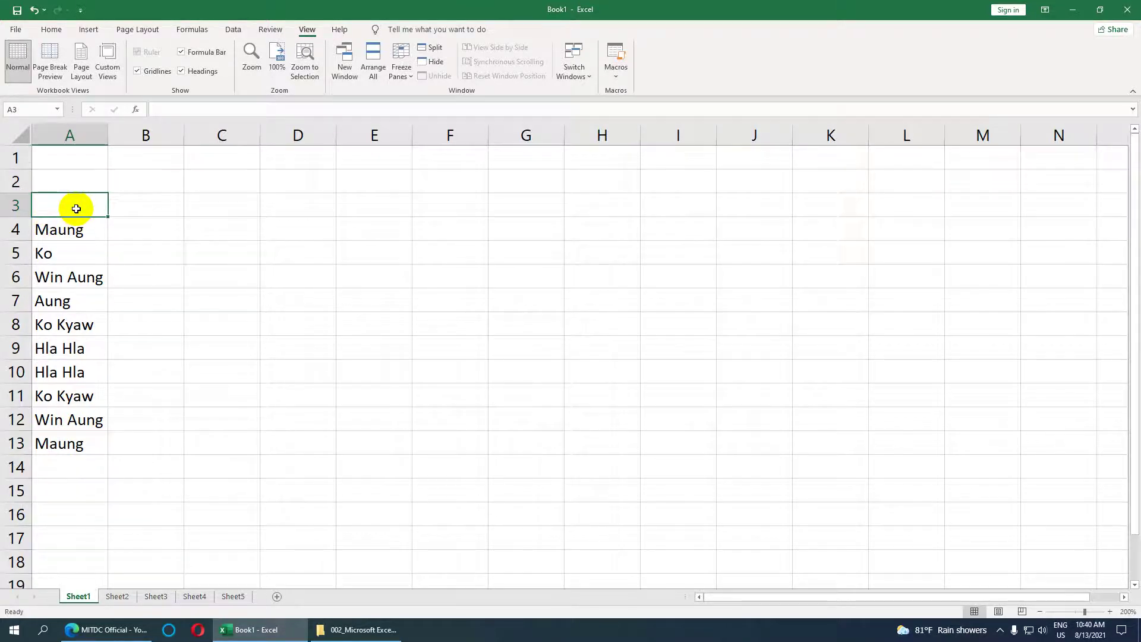
# Step: Enter U Hla in cell A3, correcting a mistyped character
pyautogui.write('Ou')
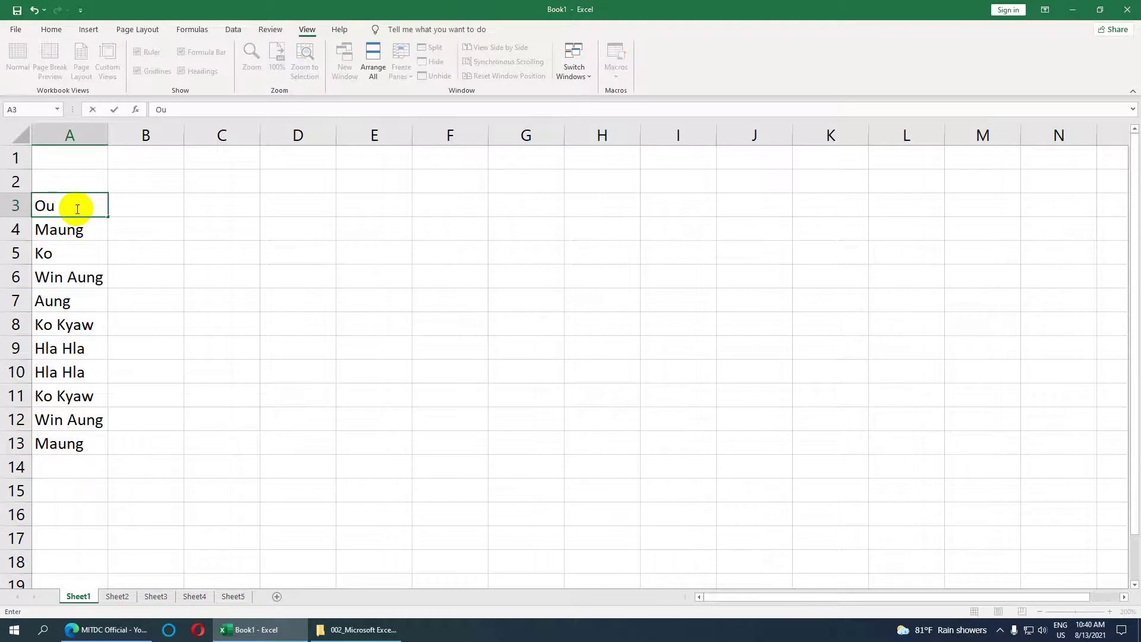
pyautogui.press('BackSpace')
pyautogui.press('BackSpace')
pyautogui.press('BackSpace')
pyautogui.write('a')
pyautogui.press('Return')
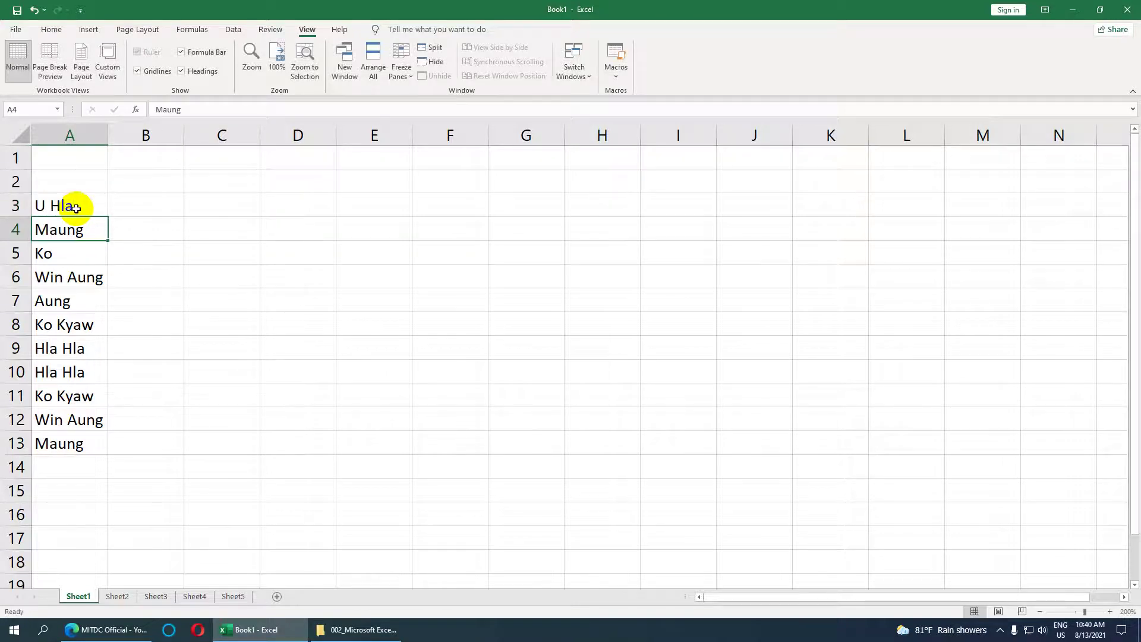
pyautogui.click(76, 208)
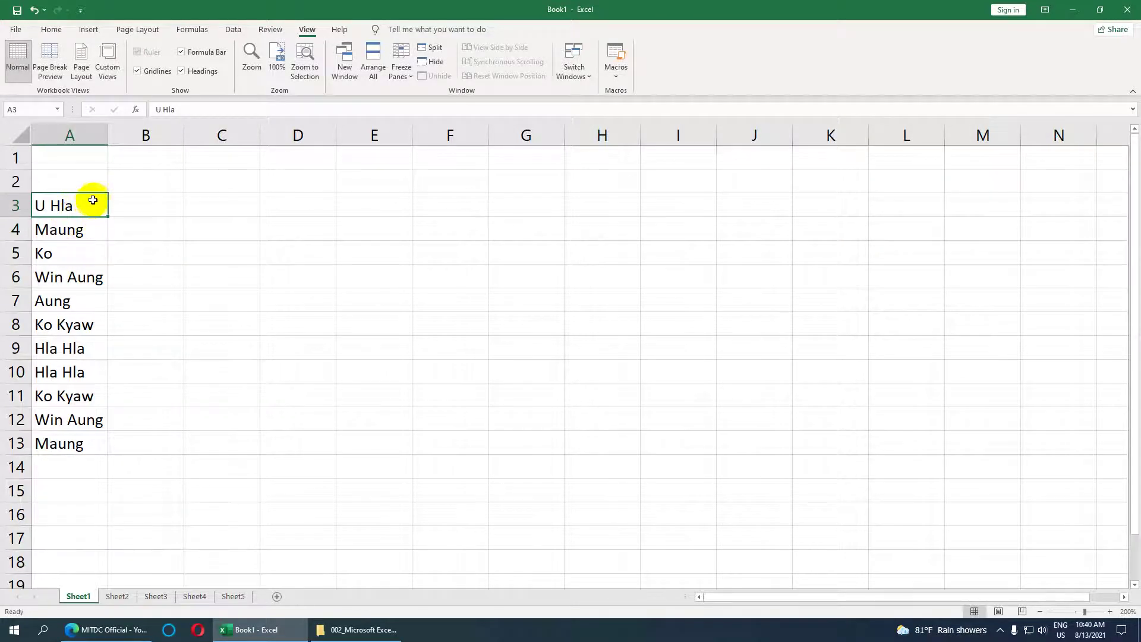
# Step: Repeat U Hla in A14 via AutoComplete, then select A9 through A17
pyautogui.click(76, 468)
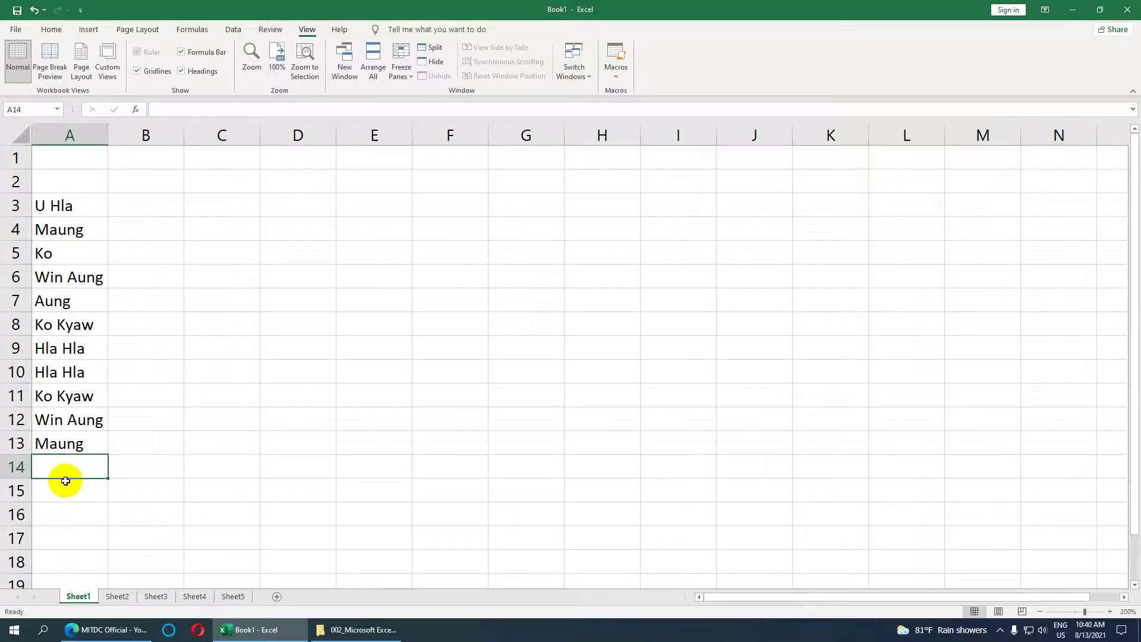
pyautogui.write('U')
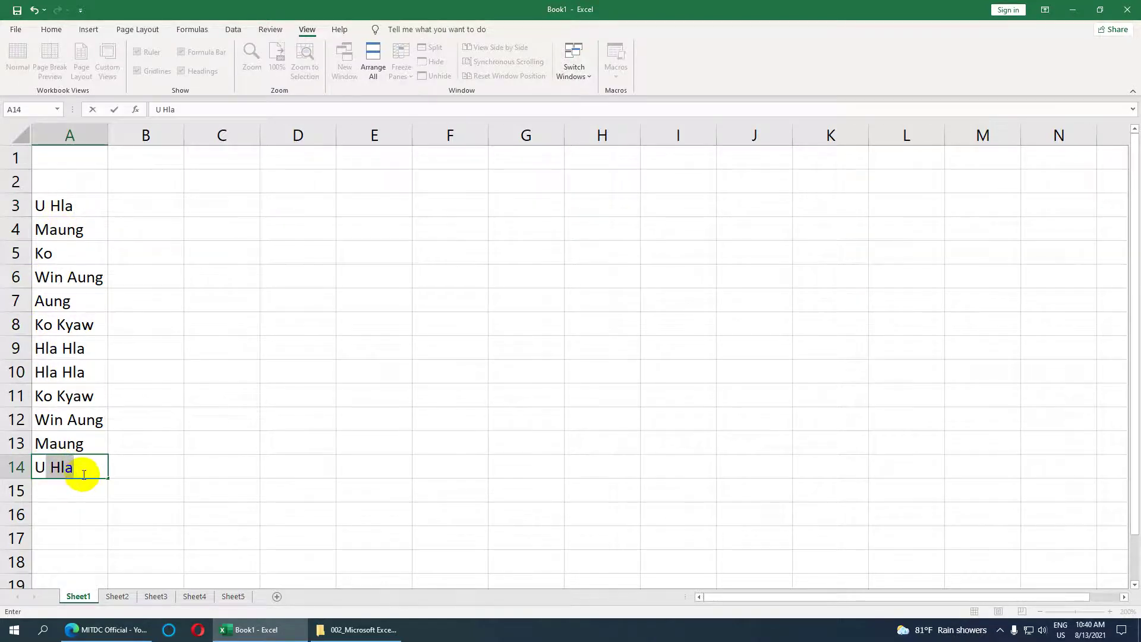
pyautogui.click(132, 466)
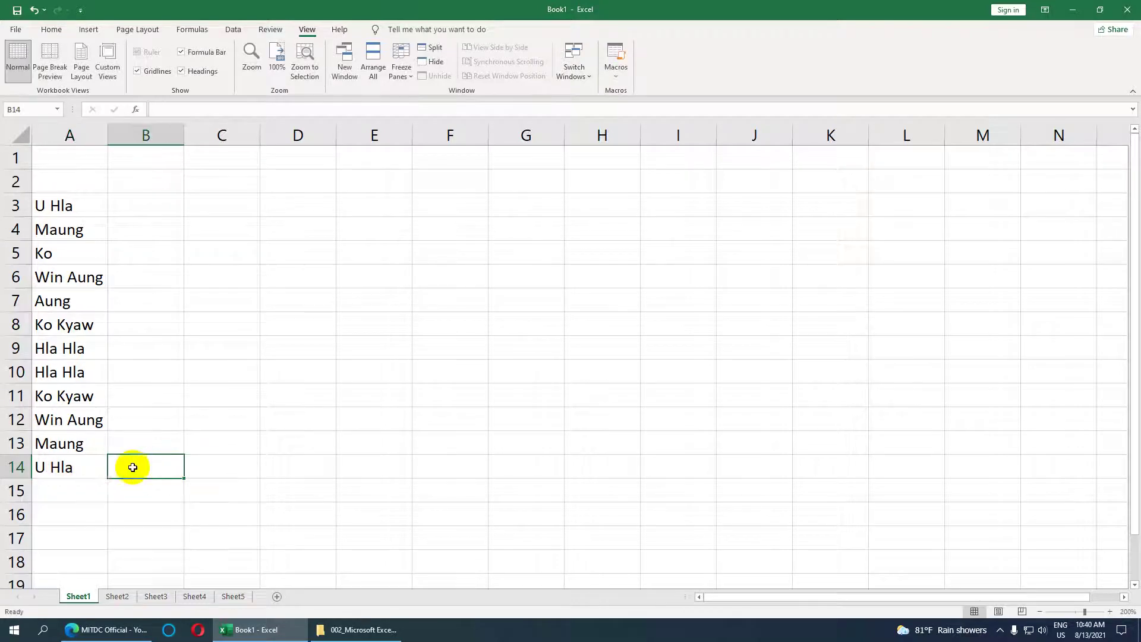
pyautogui.click(83, 469)
pyautogui.click(68, 528)
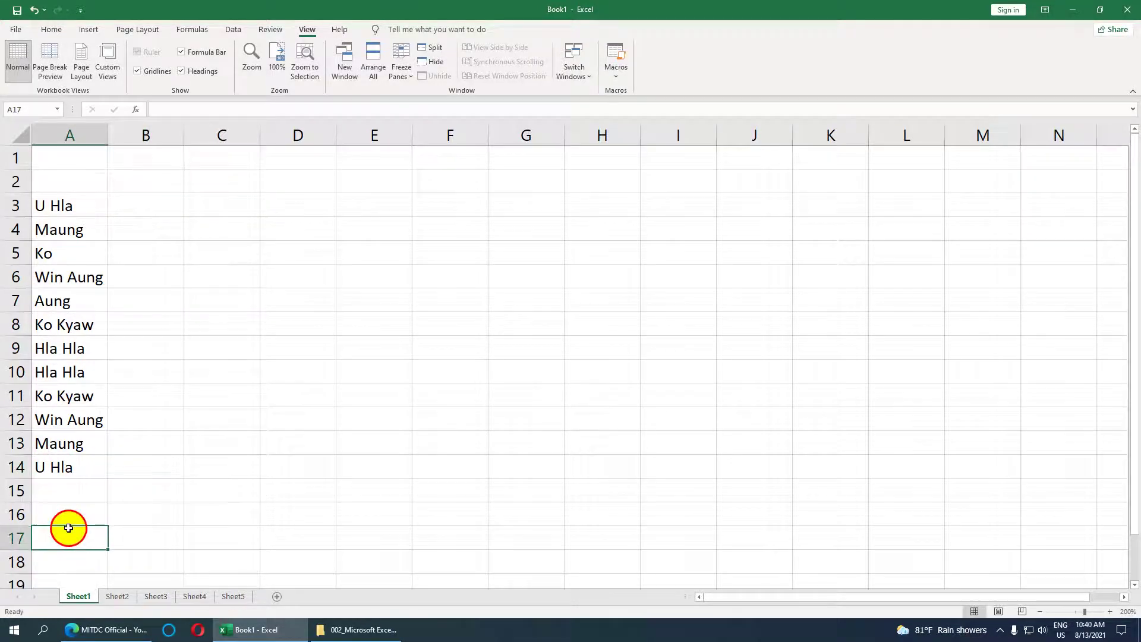
pyautogui.moveTo(68, 527); pyautogui.dragTo(78, 353)
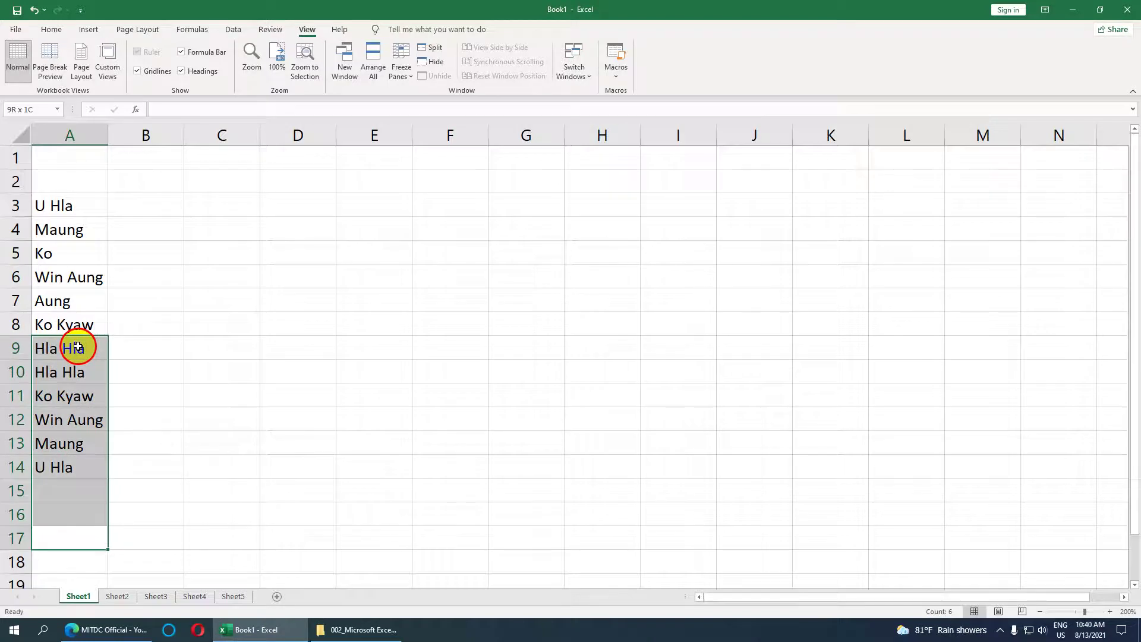
# Step: Select A10:A17 and delete the five entries it contains
pyautogui.moveTo(78, 346); pyautogui.dragTo(78, 372)
pyautogui.press('BackSpace')
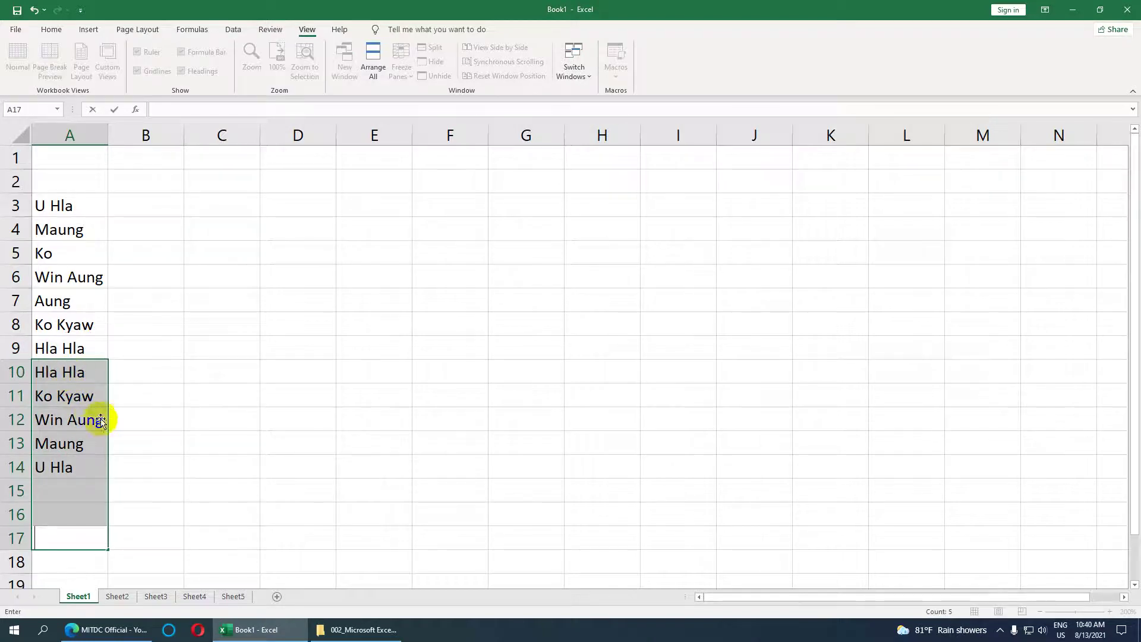
pyautogui.click(146, 372)
pyautogui.moveTo(127, 545); pyautogui.dragTo(63, 379)
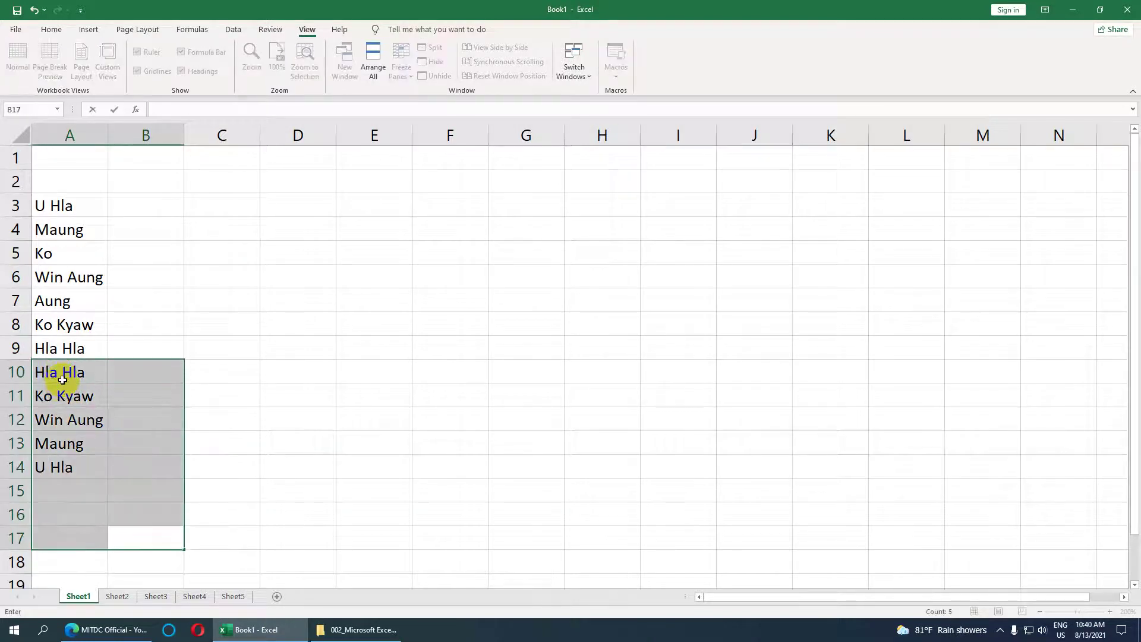
pyautogui.click(305, 421)
pyautogui.moveTo(96, 540); pyautogui.dragTo(56, 374)
pyautogui.press('Delete')
pyautogui.click(68, 374)
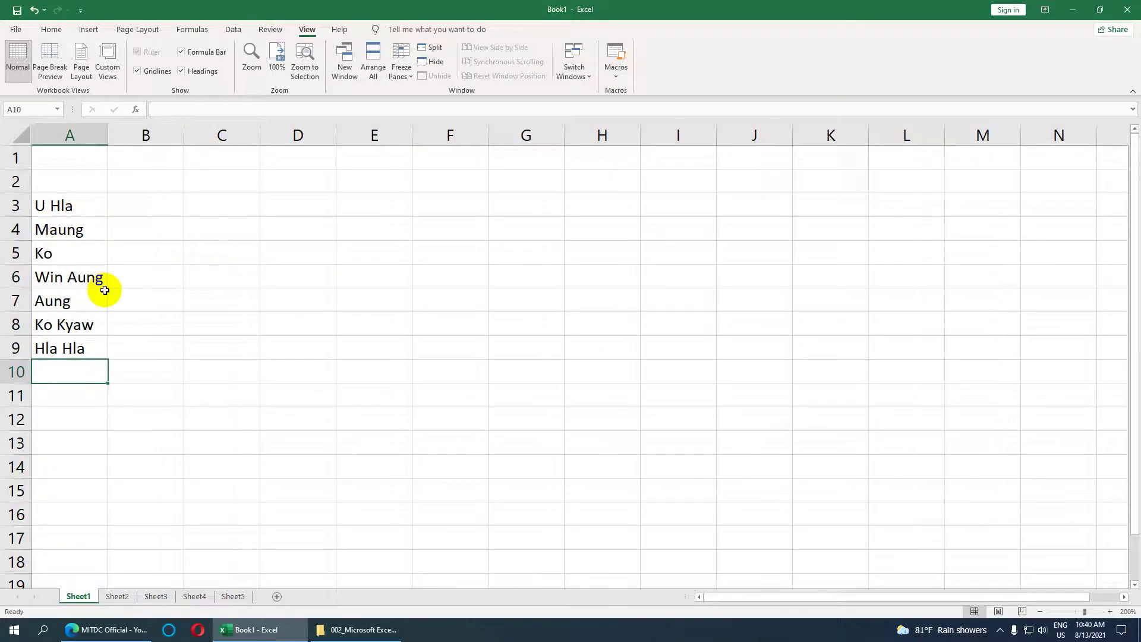
# Step: AutoComplete U Hla, Maung and Ko Kyaw into A10–A12
pyautogui.write('U')
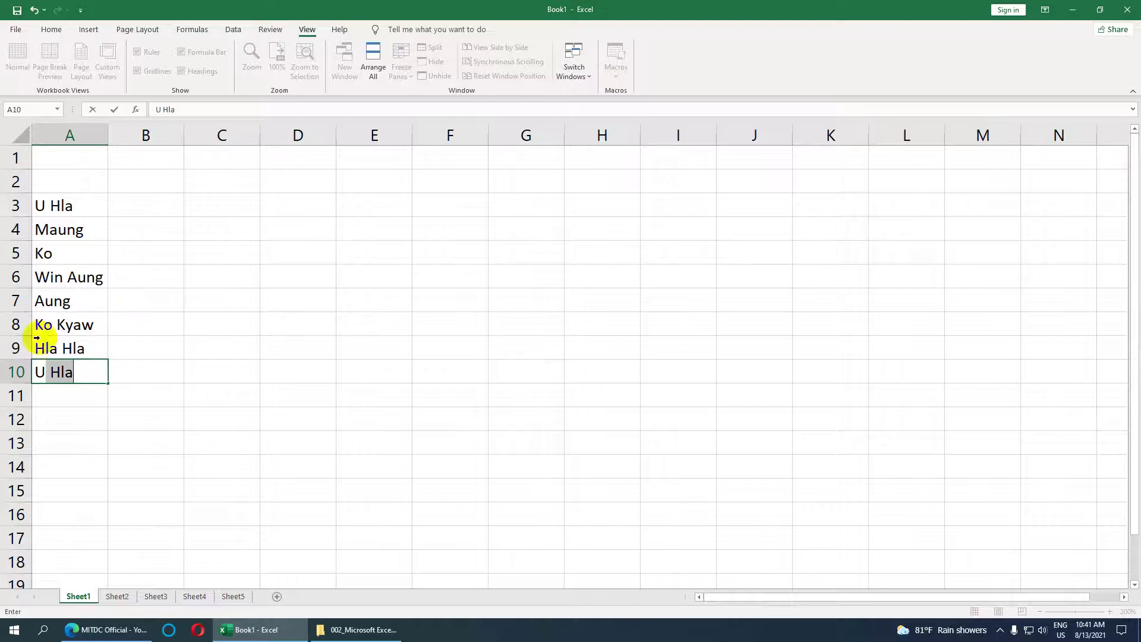
pyautogui.click(65, 393)
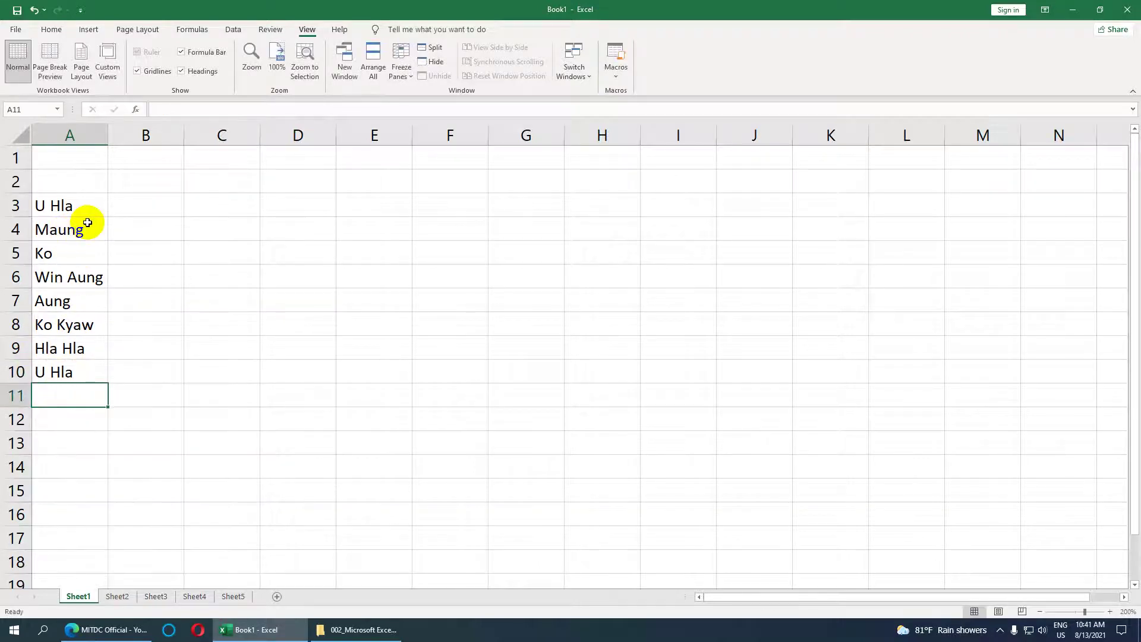
pyautogui.write('Maung')
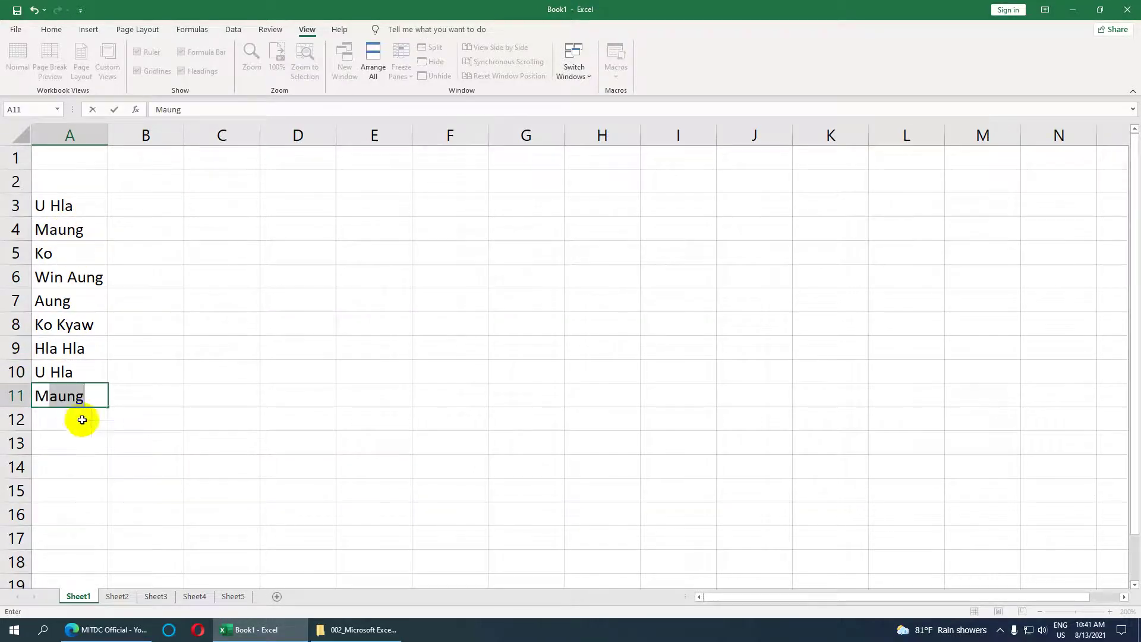
pyautogui.click(63, 417)
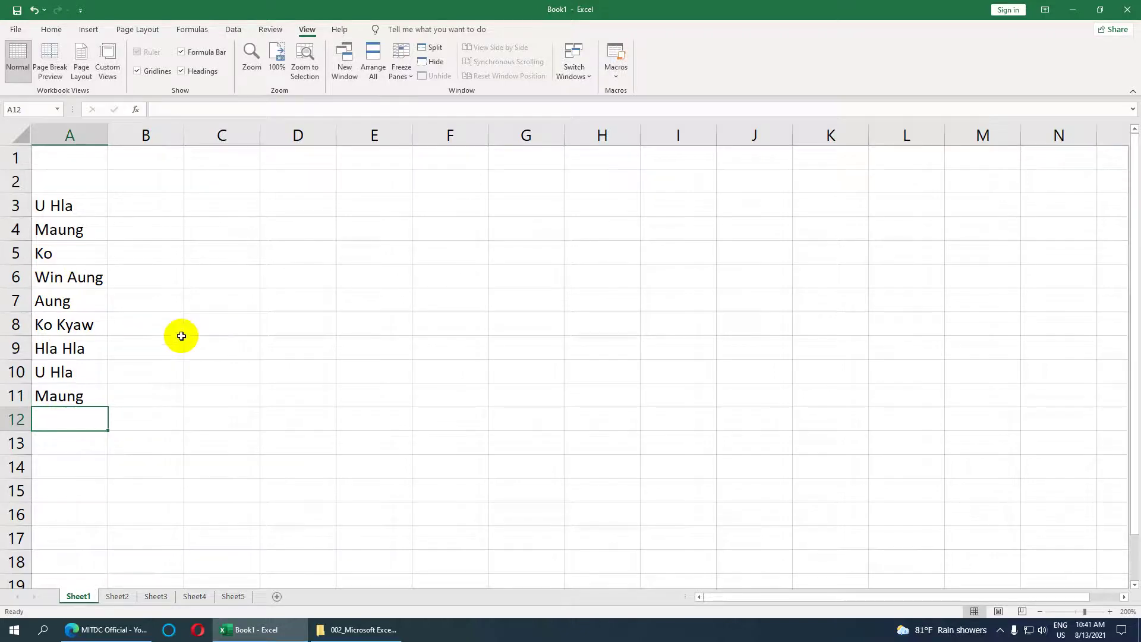
pyautogui.write('Ko Kyaw')
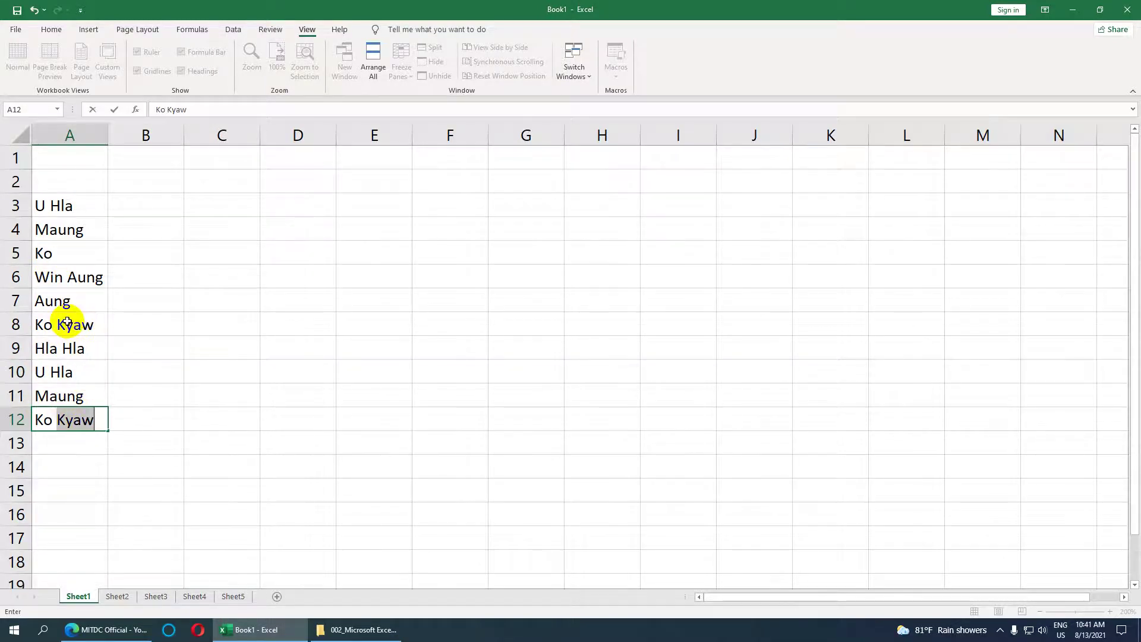
pyautogui.click(52, 447)
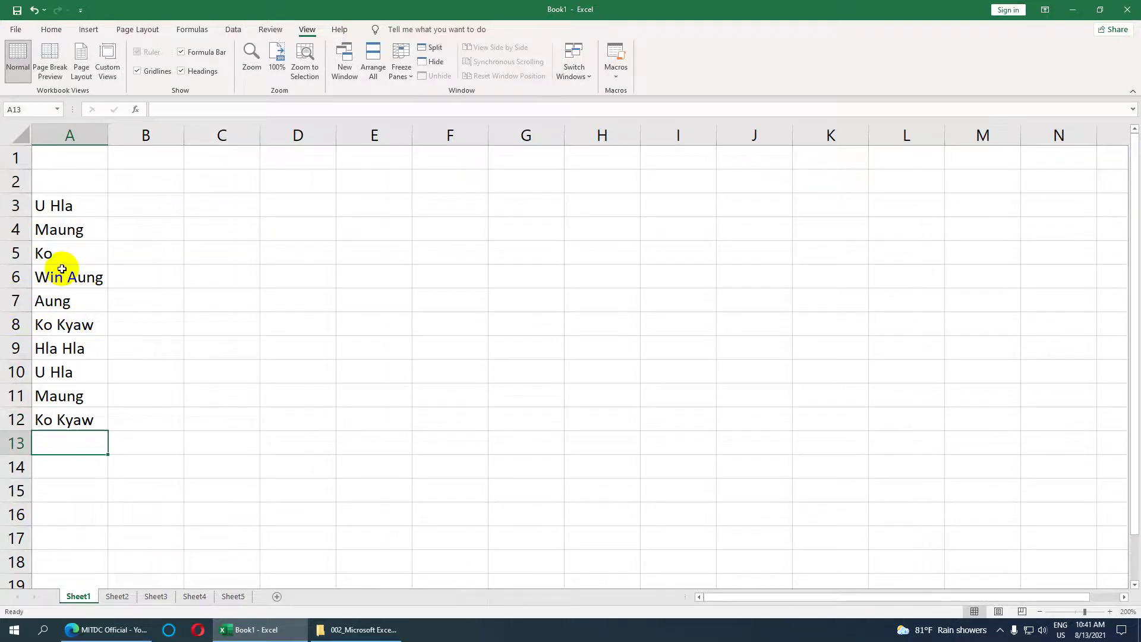
# Step: AutoComplete Win Aung, Aung and Hla Hla into A13–A15
pyautogui.write('Win Aung')
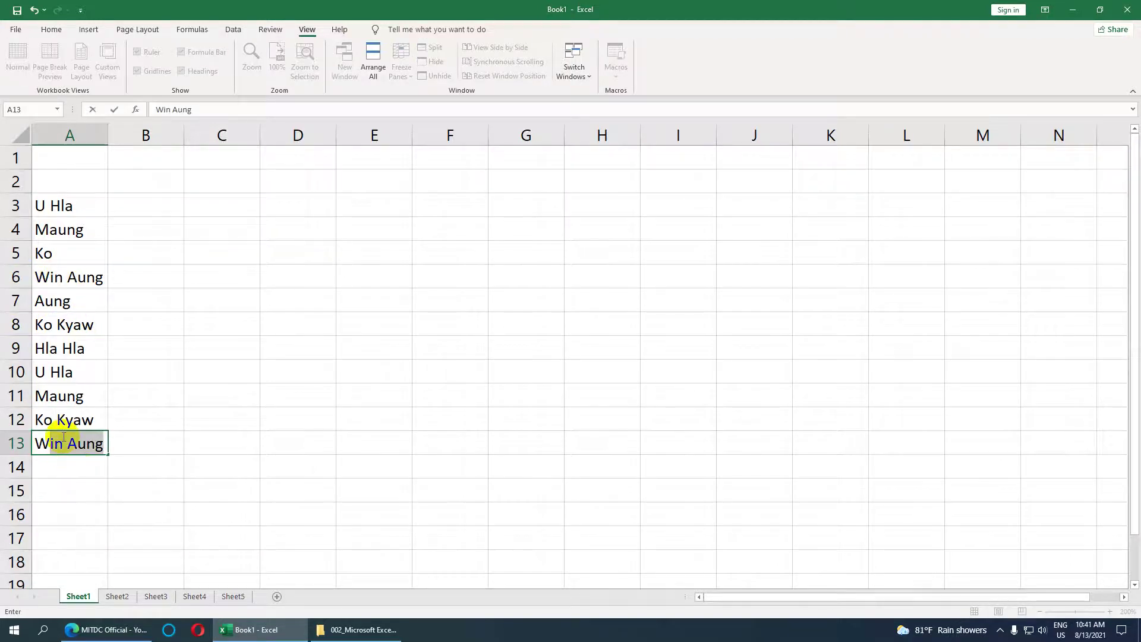
pyautogui.press('Return')
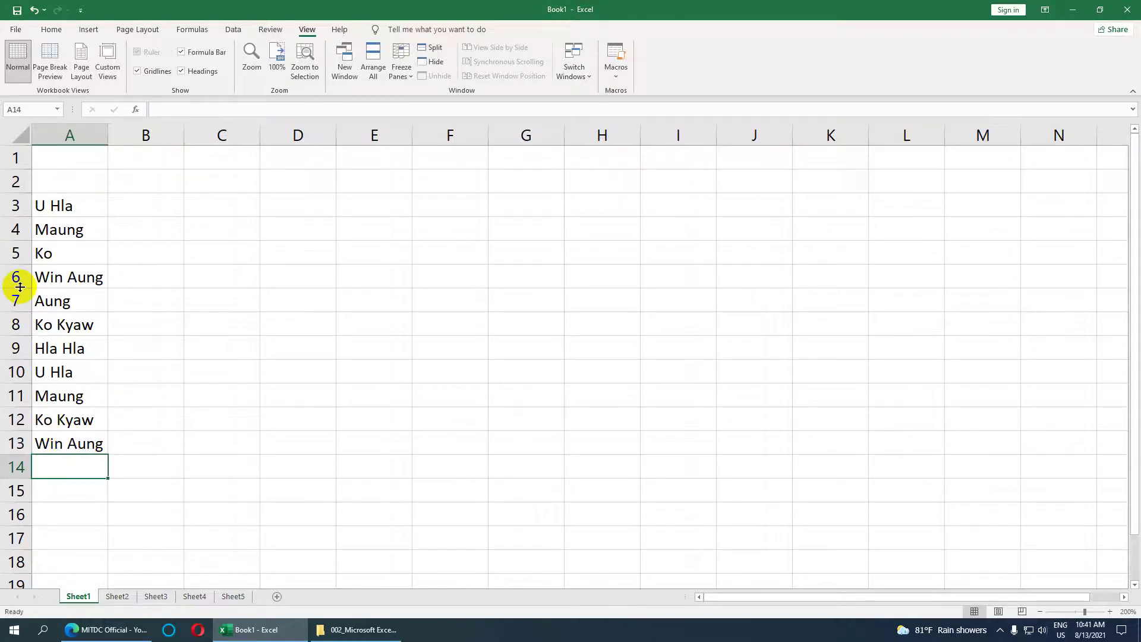
pyautogui.write('Aung')
pyautogui.click(63, 493)
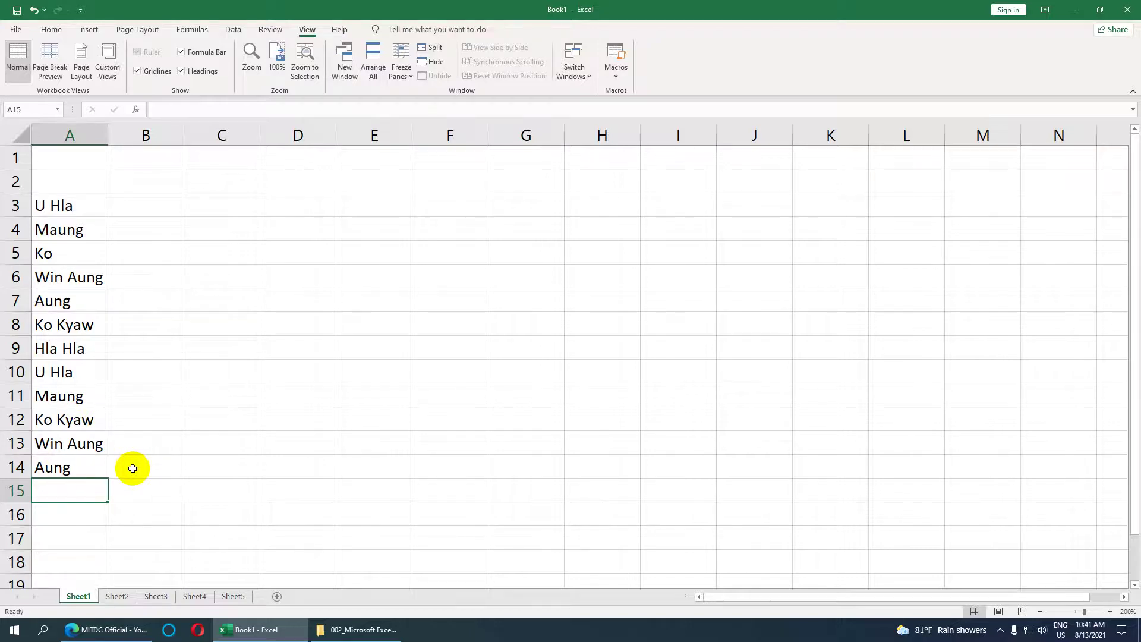
pyautogui.write('Hla Hla')
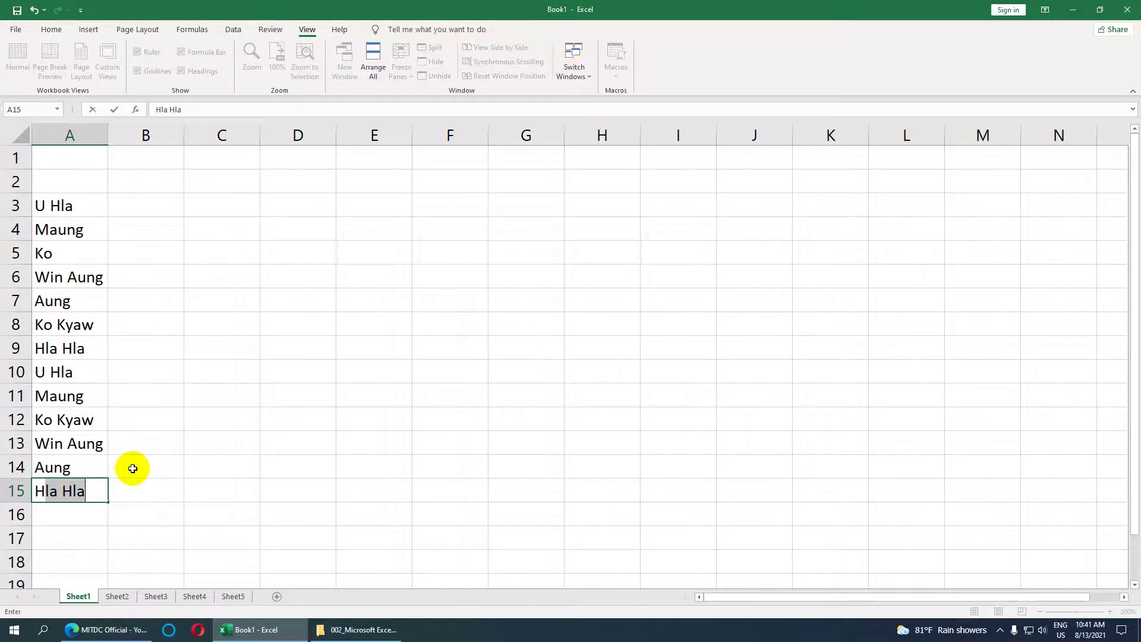
pyautogui.click(80, 515)
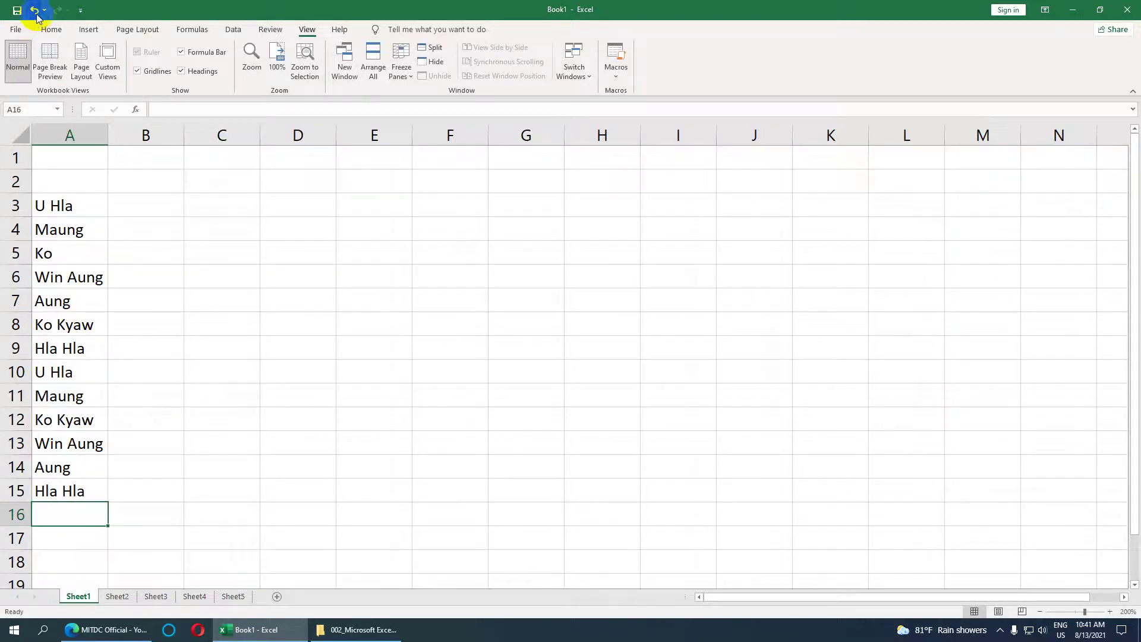
# Step: Uncheck Enable AutoComplete for cell values in Advanced options, then clear A9:A17
pyautogui.click(20, 33)
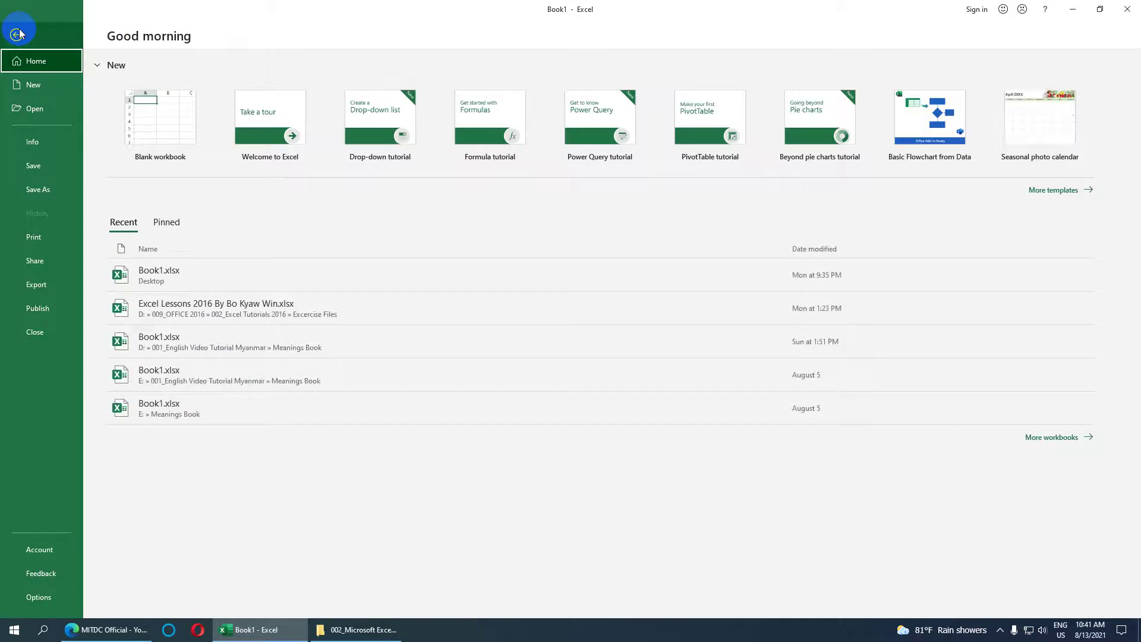
pyautogui.click(37, 604)
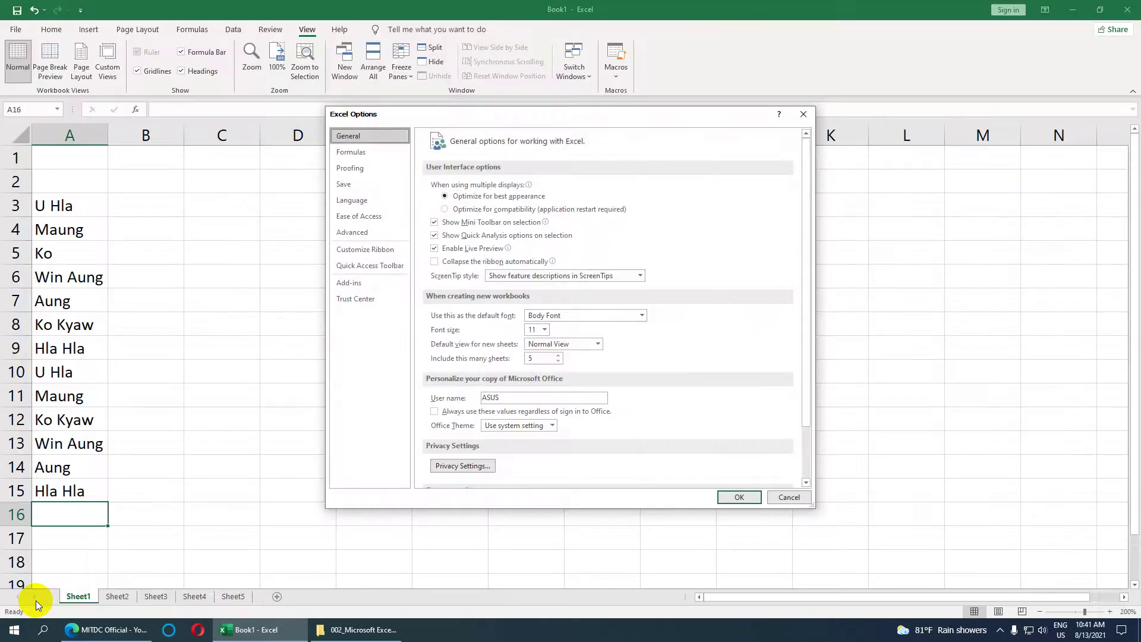
pyautogui.click(369, 233)
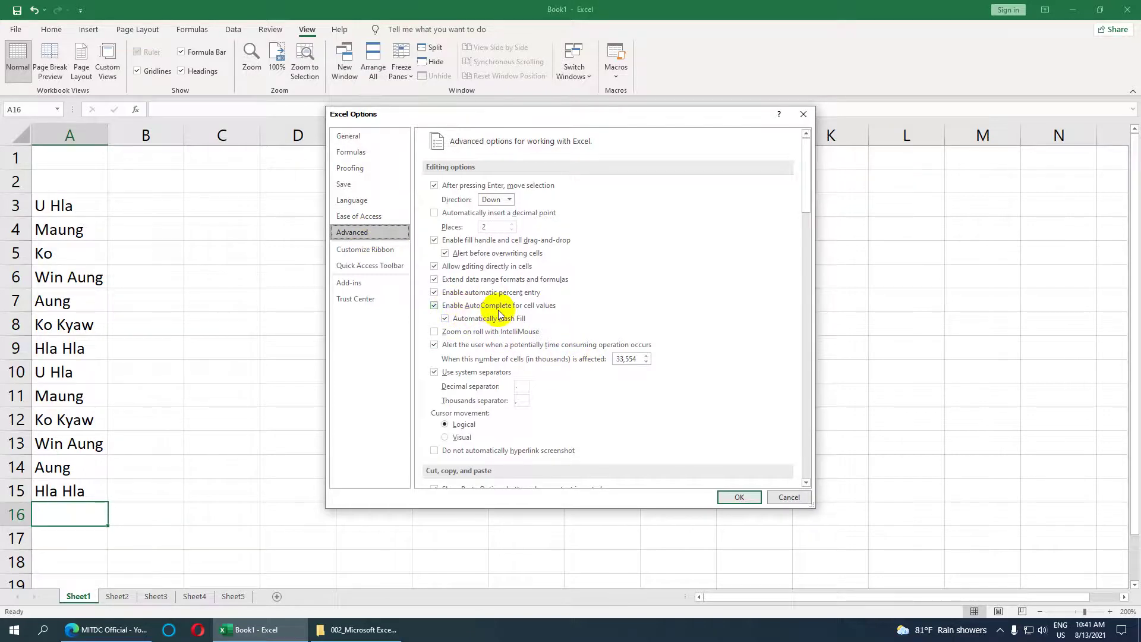
pyautogui.click(434, 305)
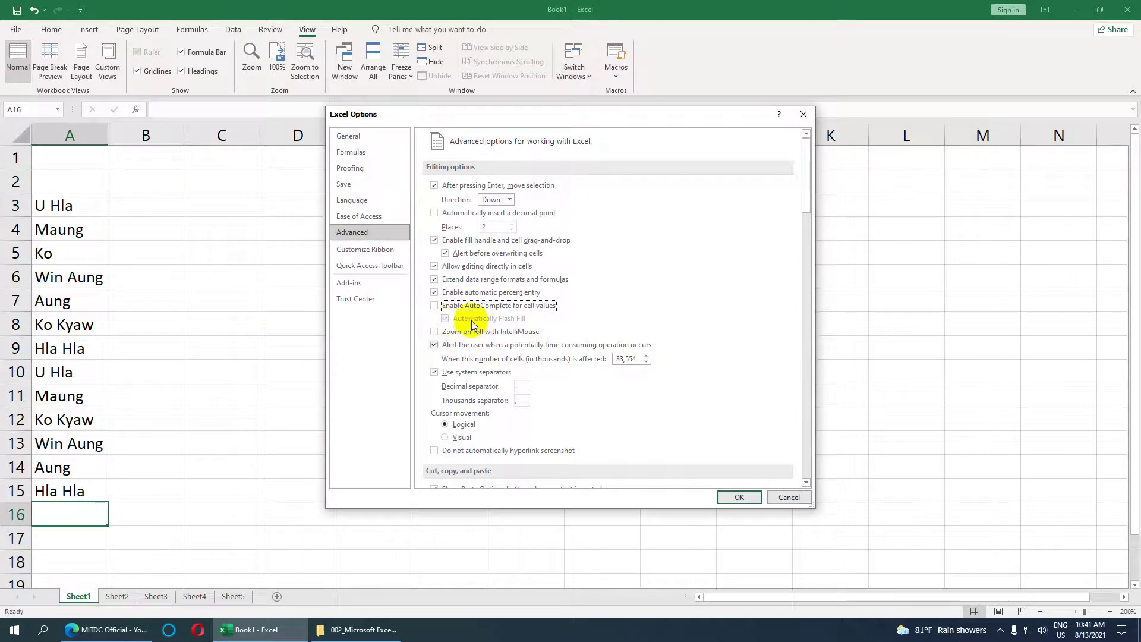
pyautogui.click(739, 497)
pyautogui.moveTo(155, 542); pyautogui.dragTo(62, 355)
# Step: Type U Hla in full into cell A9 with no suggestion offered
pyautogui.click(64, 354)
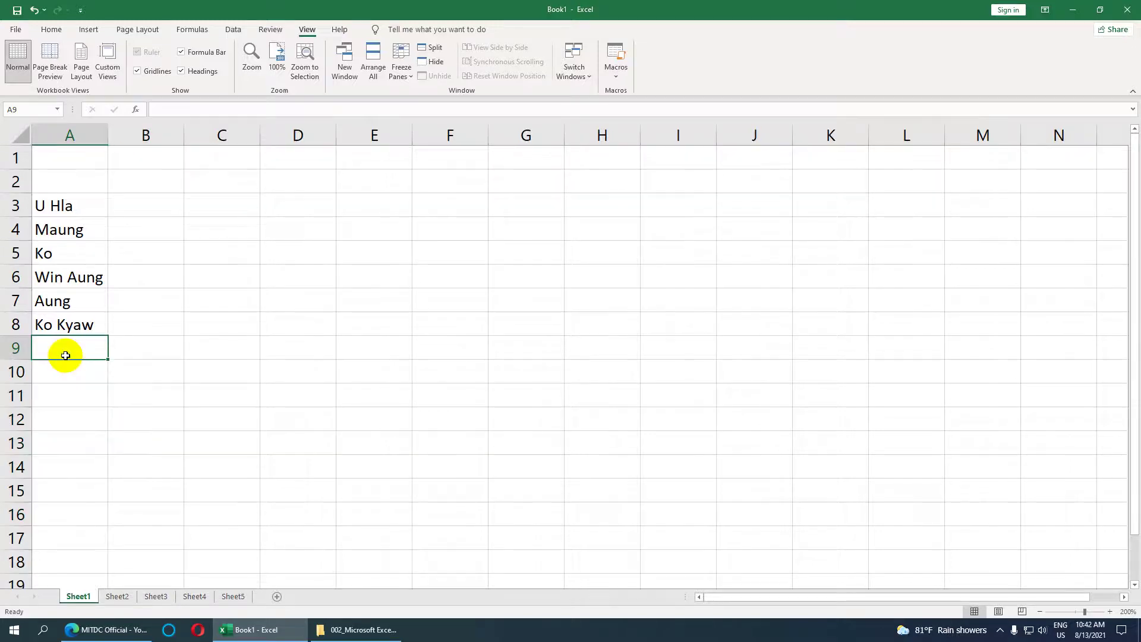
pyautogui.write('U Hla')
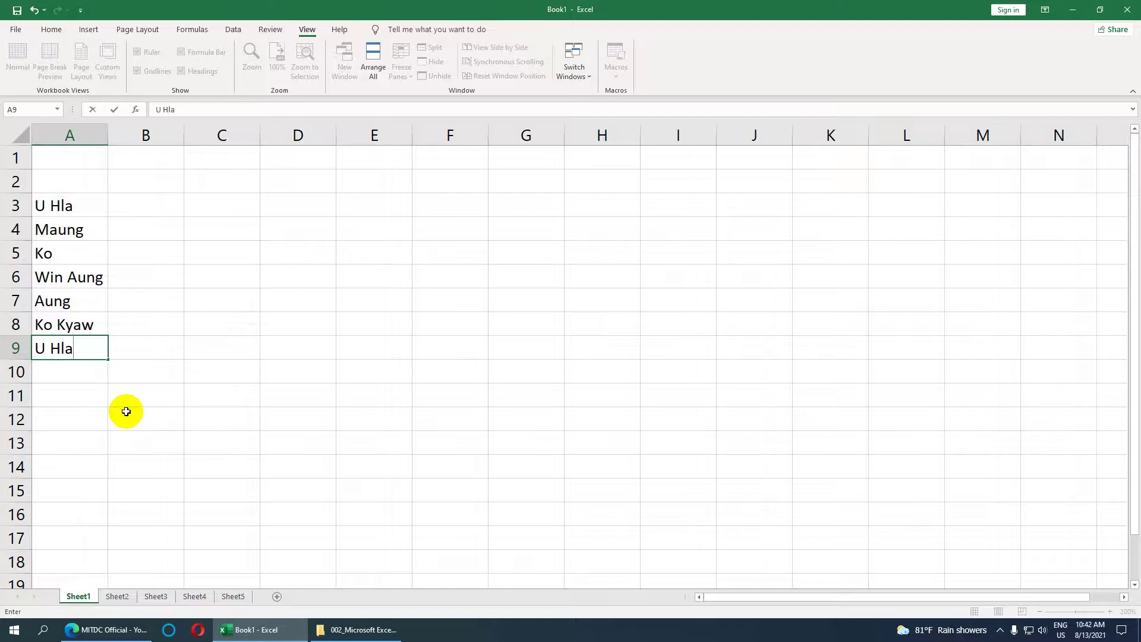
pyautogui.click(86, 379)
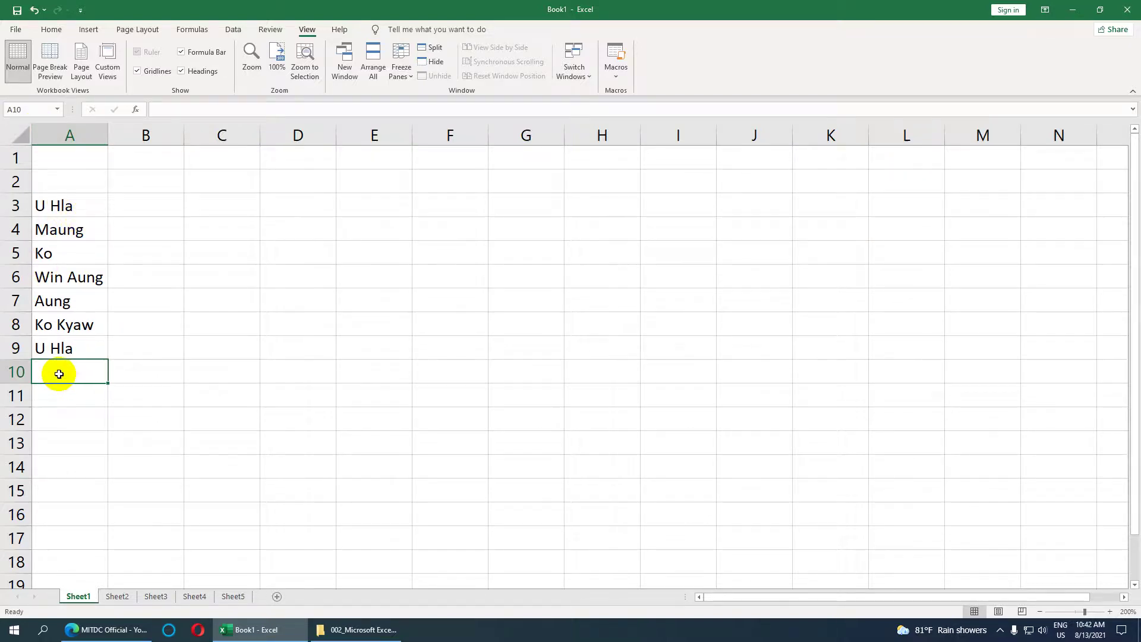
# Step: Enter 'How ar you?' in cell A10
pyautogui.write('How ar you?')
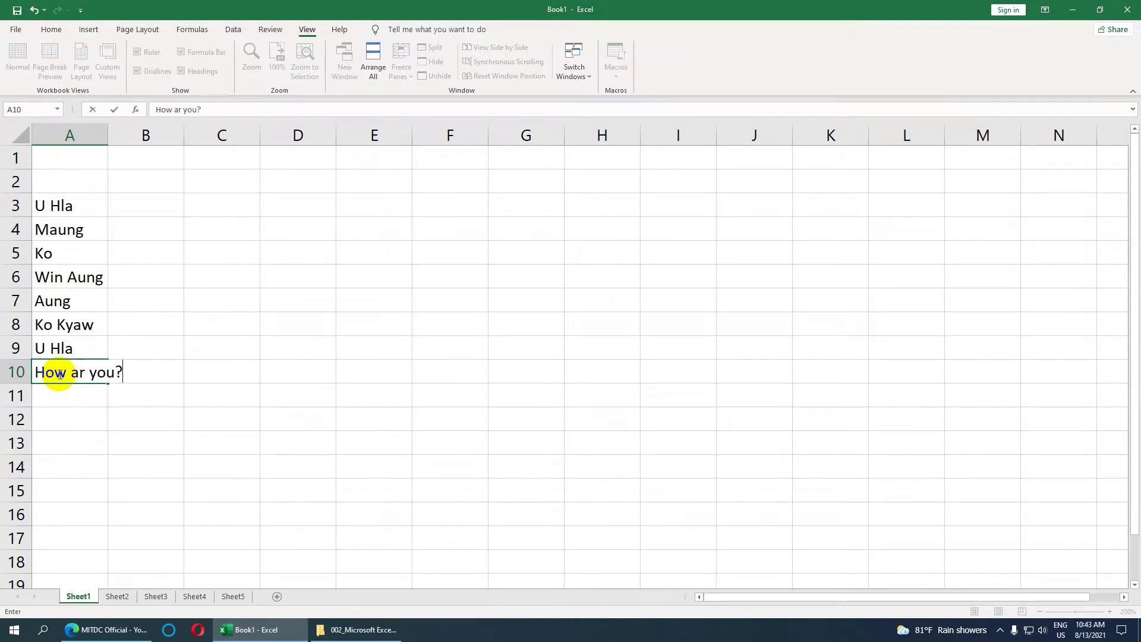
pyautogui.press('Return')
pyautogui.click(66, 205)
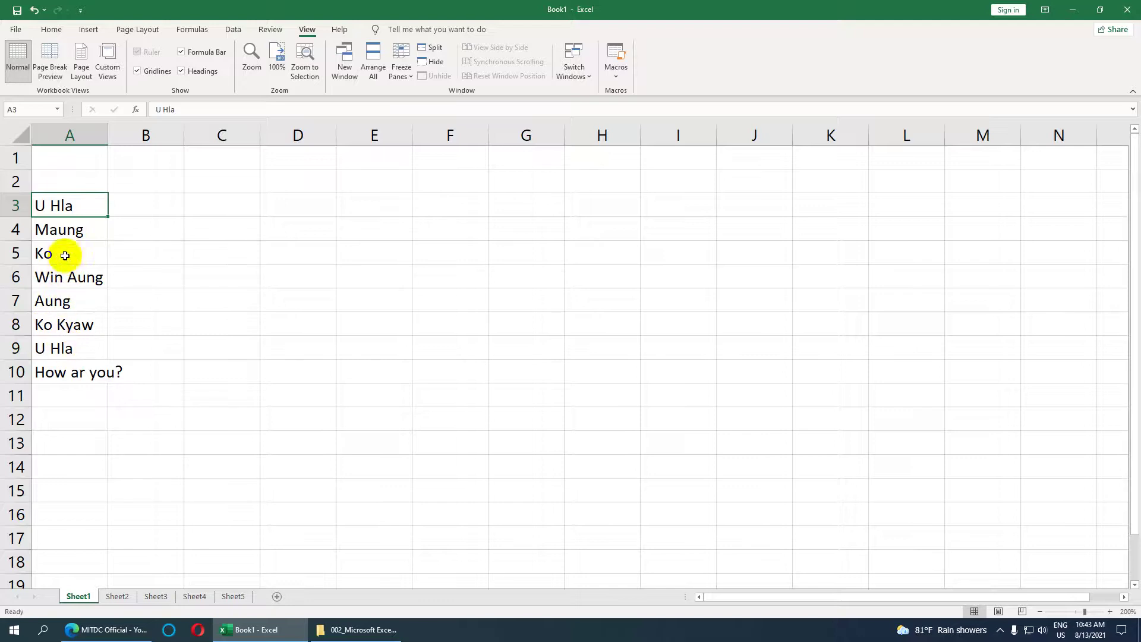
pyautogui.click(54, 371)
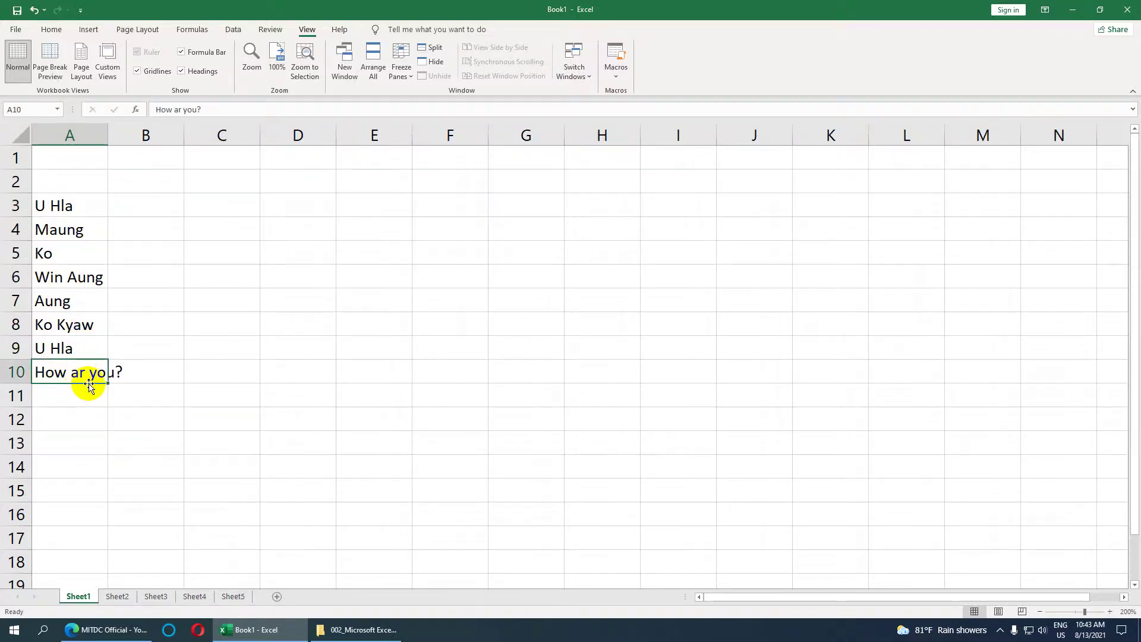
# Step: Test typing H in A11 for a suggestion, then erase it
pyautogui.click(80, 411)
pyautogui.click(64, 396)
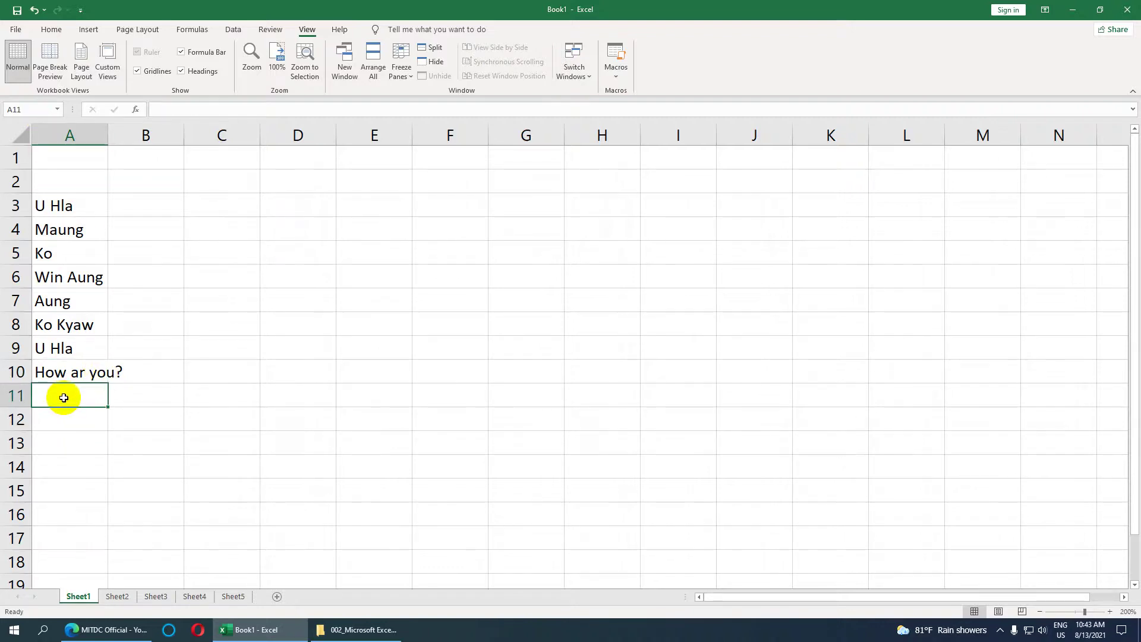
pyautogui.write('H')
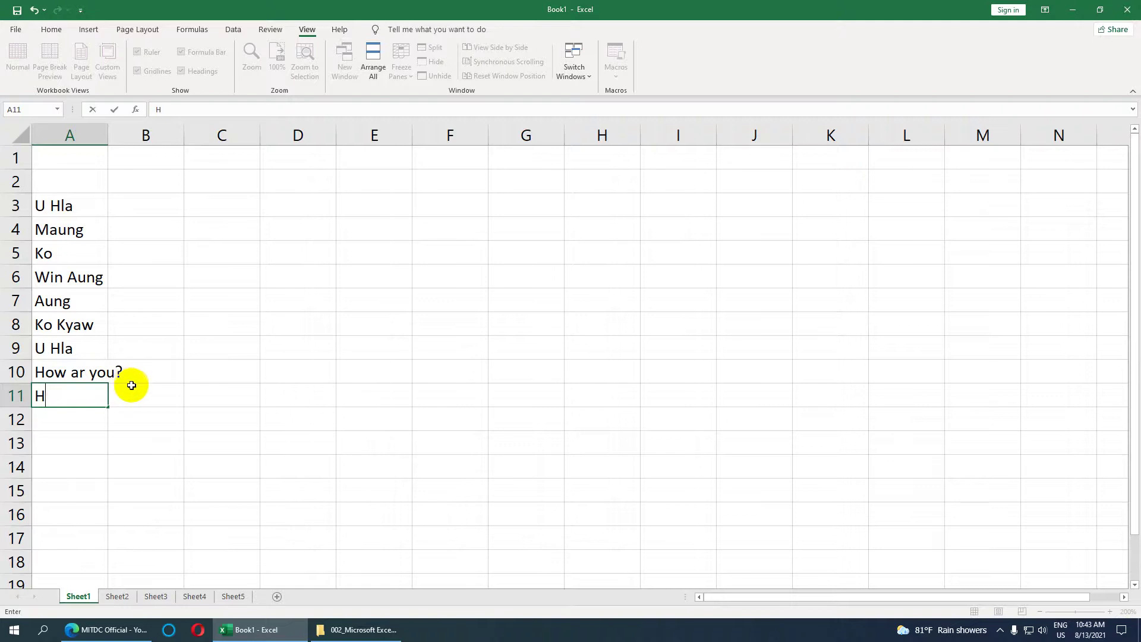
pyautogui.press('BackSpace')
pyautogui.click(223, 400)
# Step: Re-enable 'Enable AutoComplete for cell values' and 'Automatically Flash Fill' in Excel Options > Advanced
pyautogui.click(70, 394)
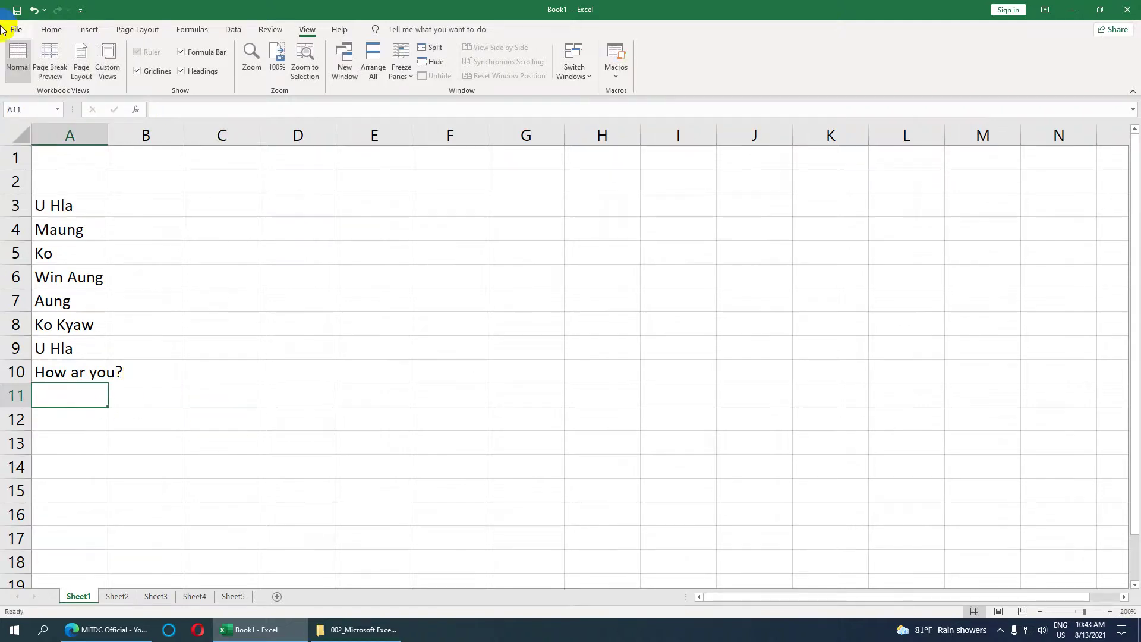
pyautogui.click(14, 30)
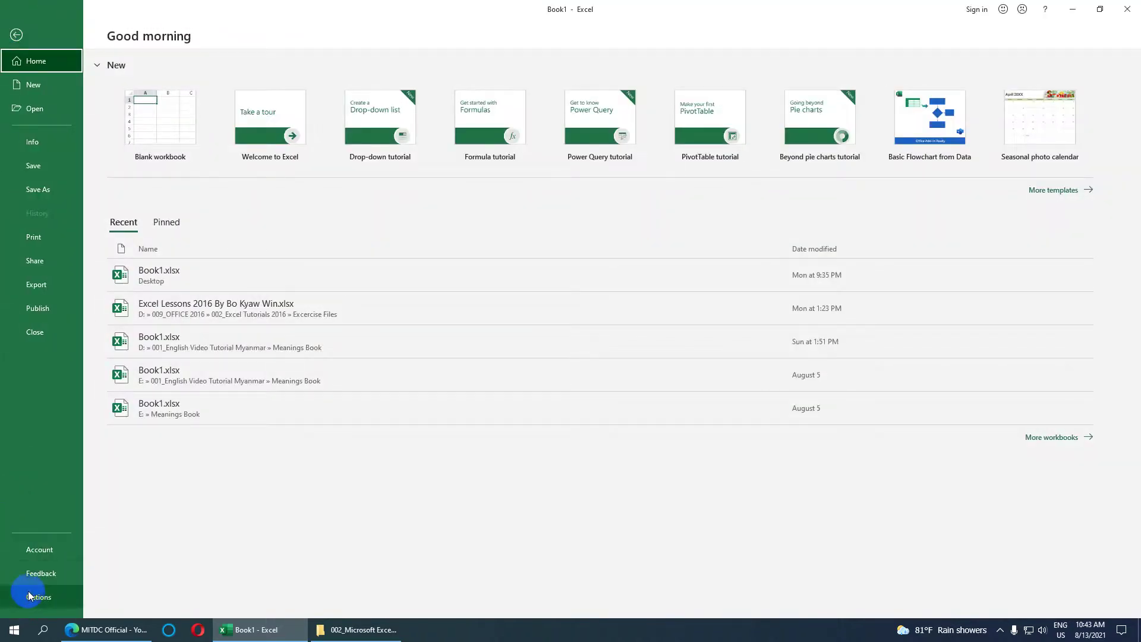
pyautogui.click(24, 595)
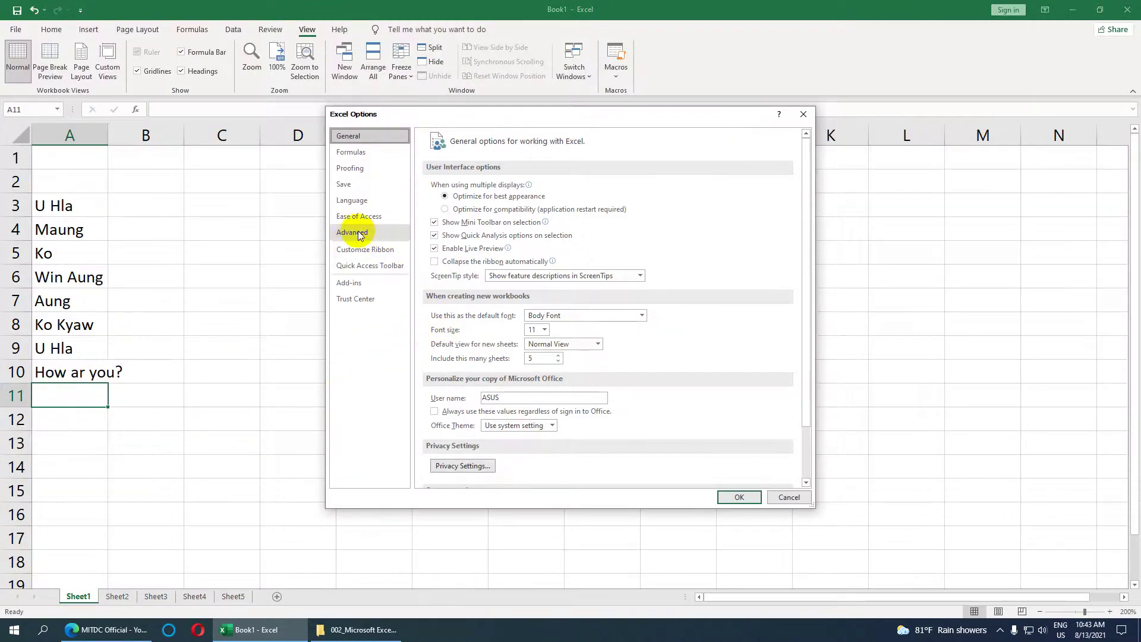
pyautogui.click(352, 233)
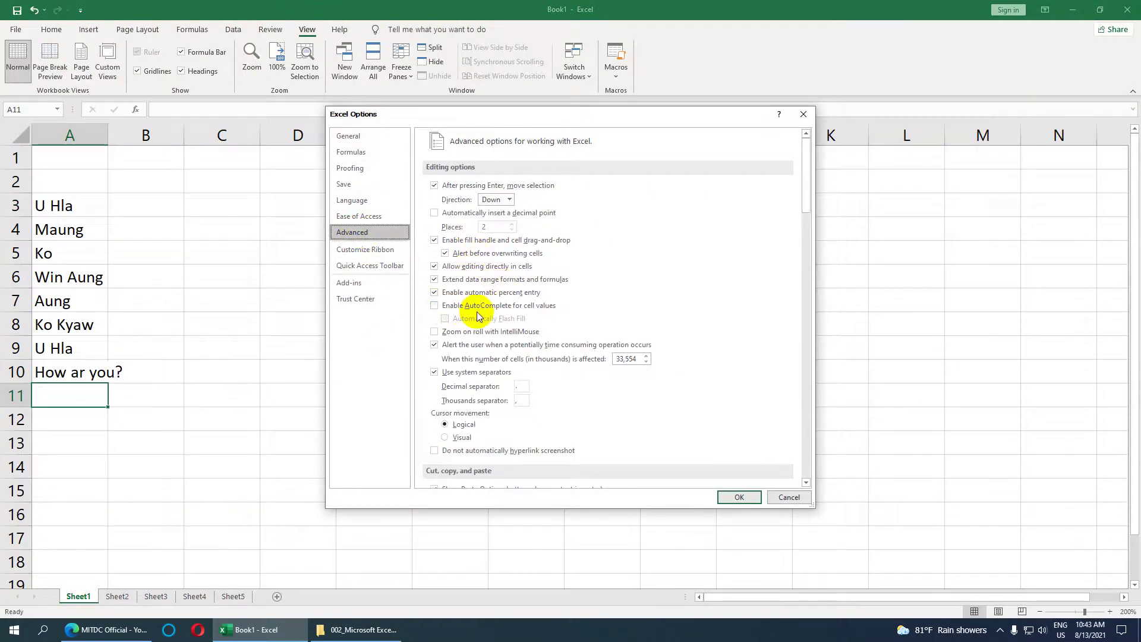
pyautogui.click(434, 305)
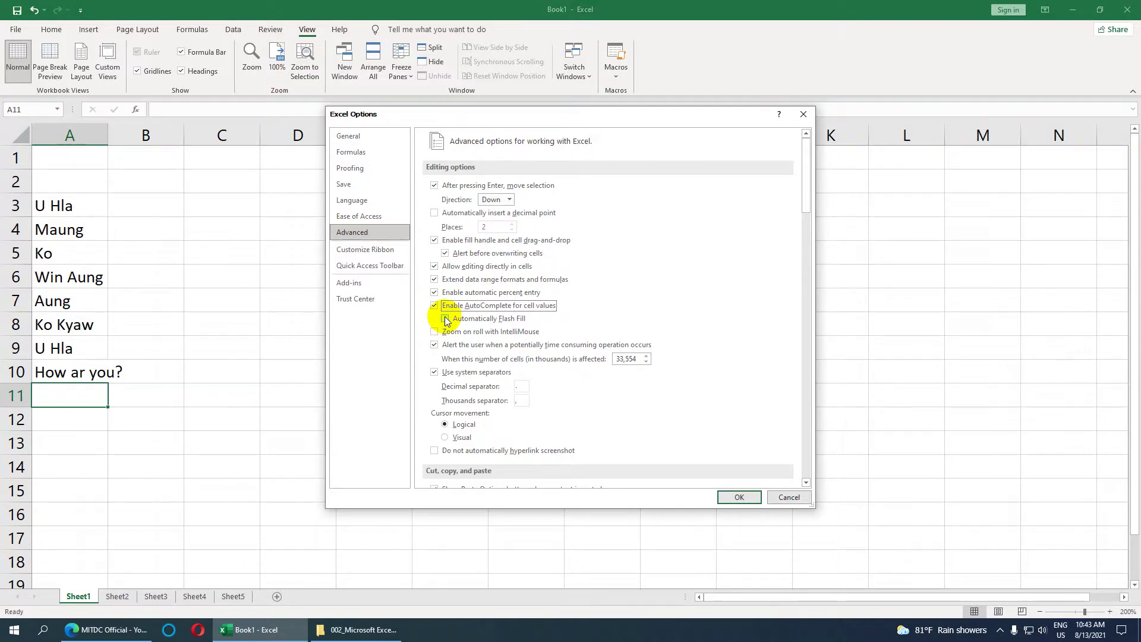
pyautogui.click(445, 319)
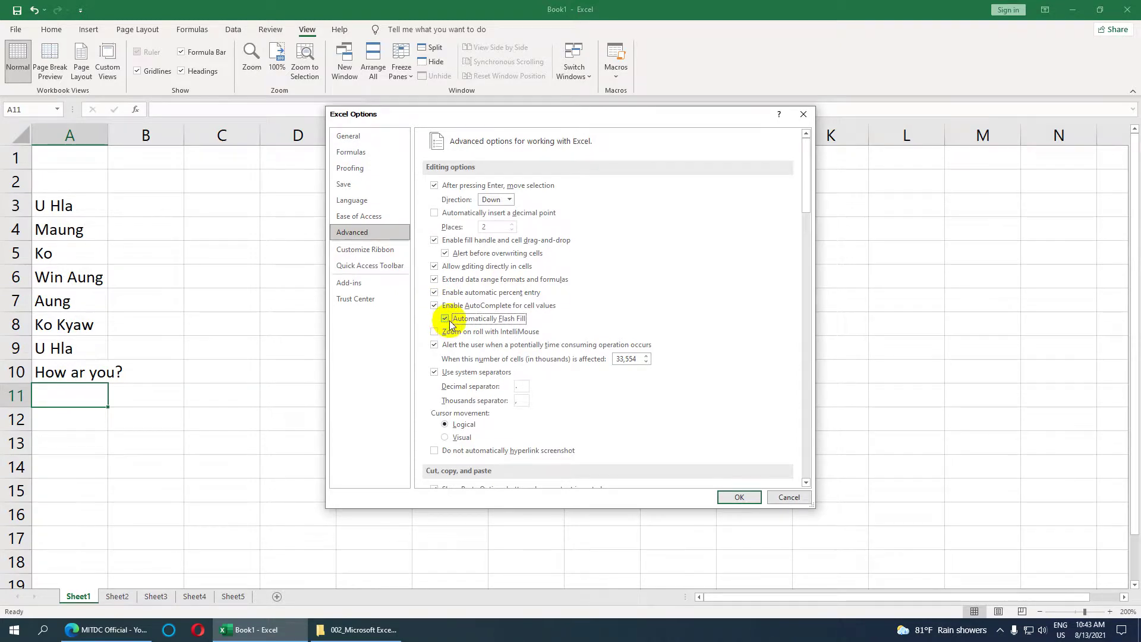
pyautogui.click(737, 497)
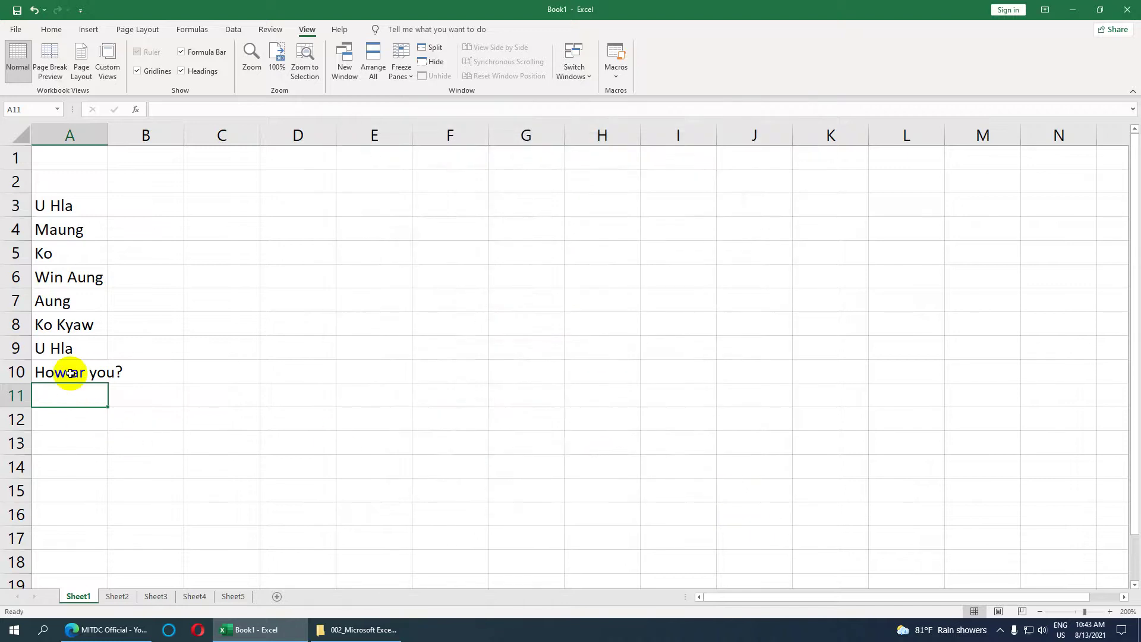
# Step: Fill A11 through A17 with 'How ar you?' by typing H and accepting each AutoComplete suggestion
pyautogui.write('H')
pyautogui.press('Return')
pyautogui.write('H')
pyautogui.press('Return')
pyautogui.write('H')
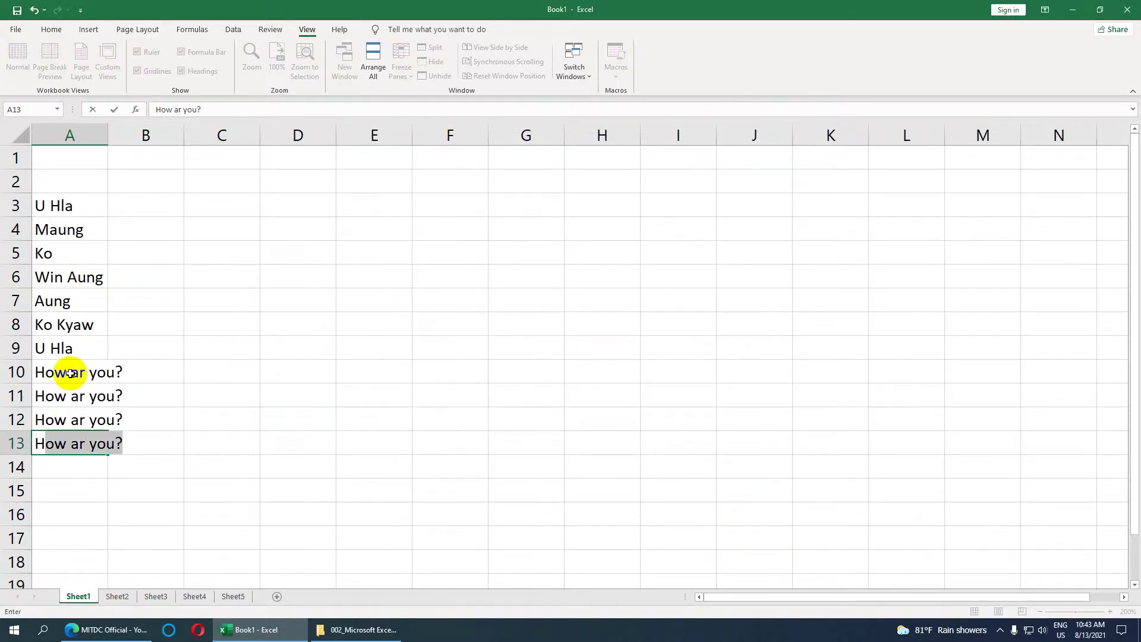
pyautogui.press('Return')
pyautogui.write('H')
pyautogui.press('Return')
pyautogui.write('H')
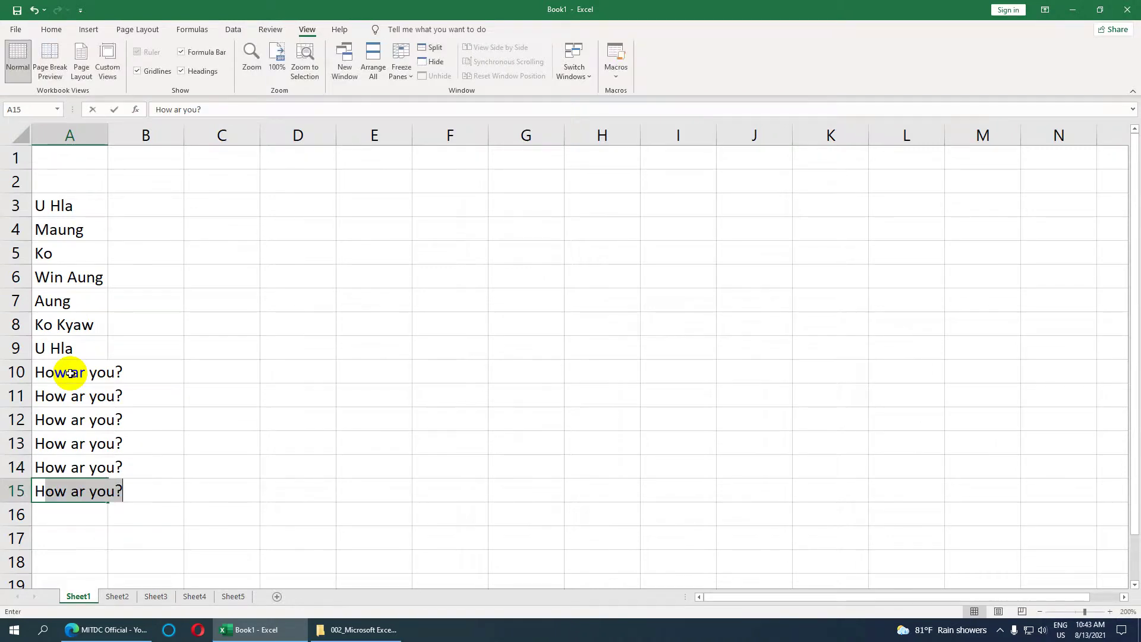
pyautogui.press('Return')
pyautogui.write('H')
pyautogui.press('Return')
pyautogui.write('H')
pyautogui.press('Return')
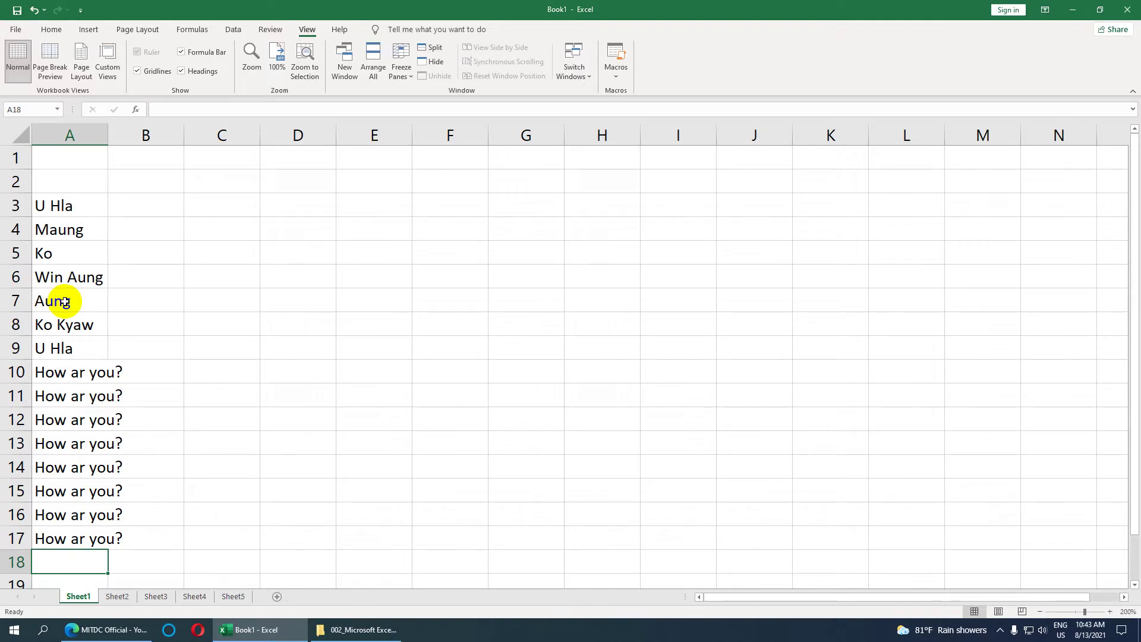
# Step: Verify AutoComplete is still ticked in Excel Options > Advanced, then minimize Excel to the desktop
pyautogui.click(15, 29)
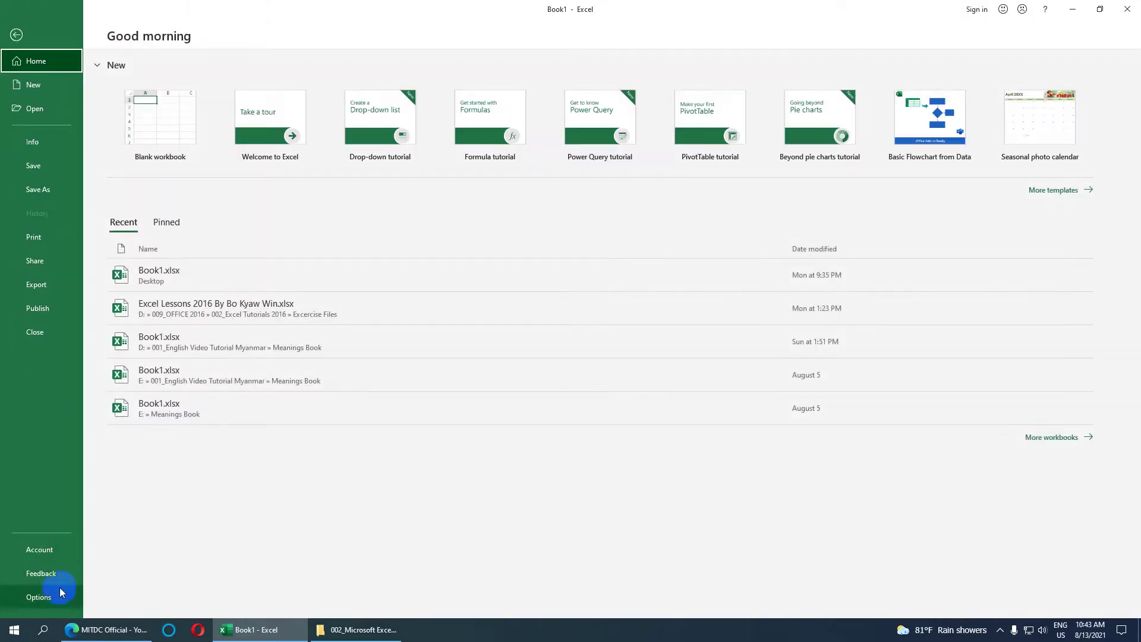
pyautogui.click(60, 592)
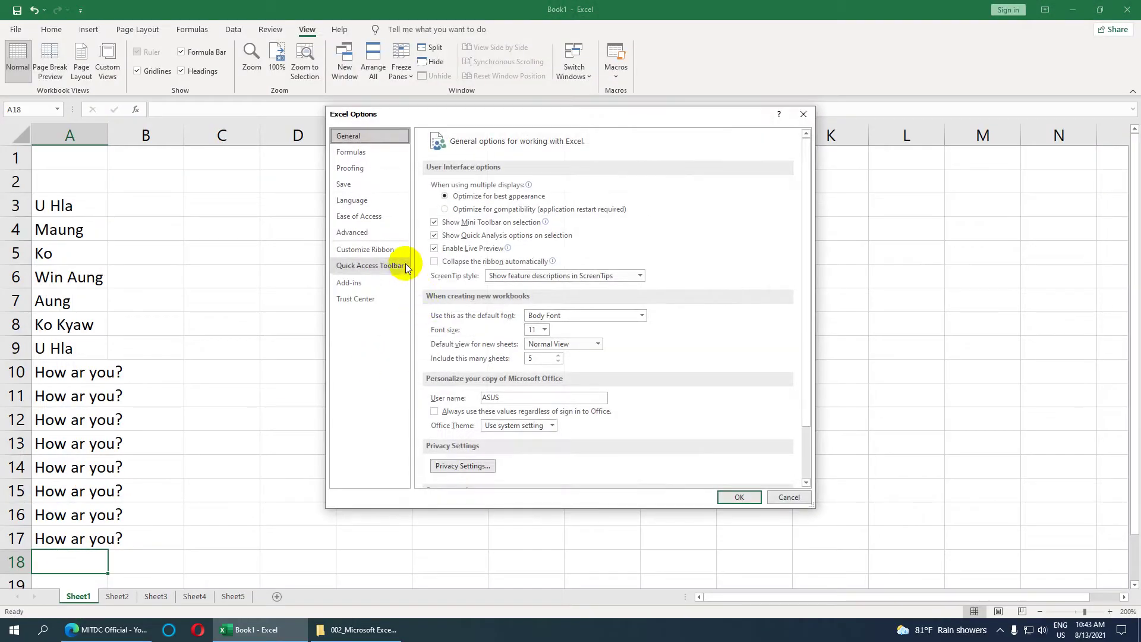
pyautogui.click(372, 232)
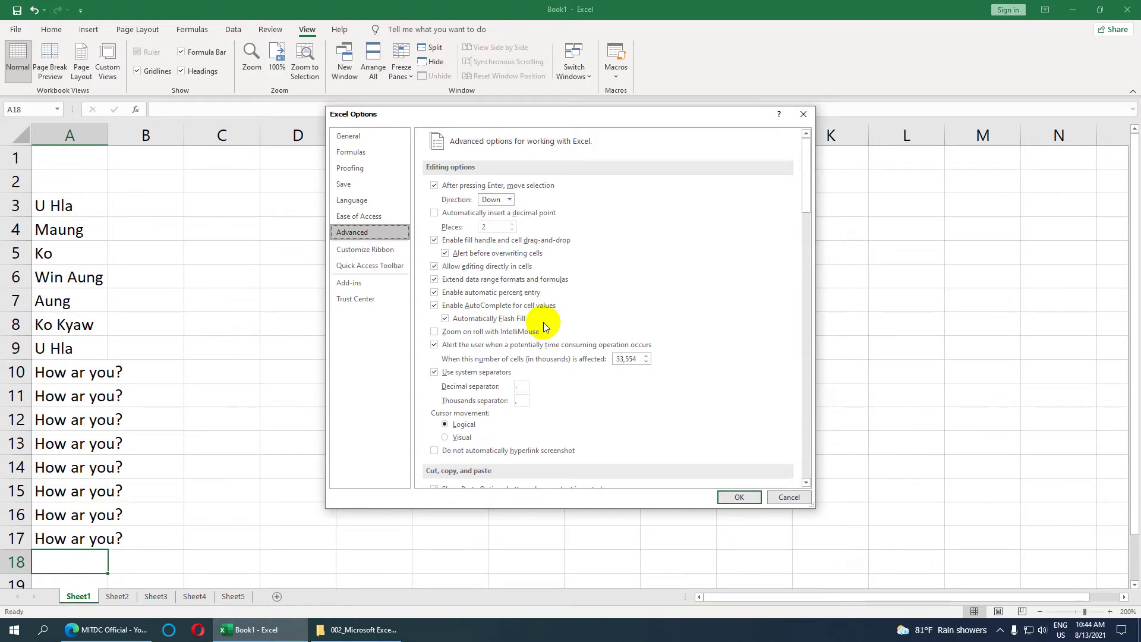
pyautogui.click(738, 497)
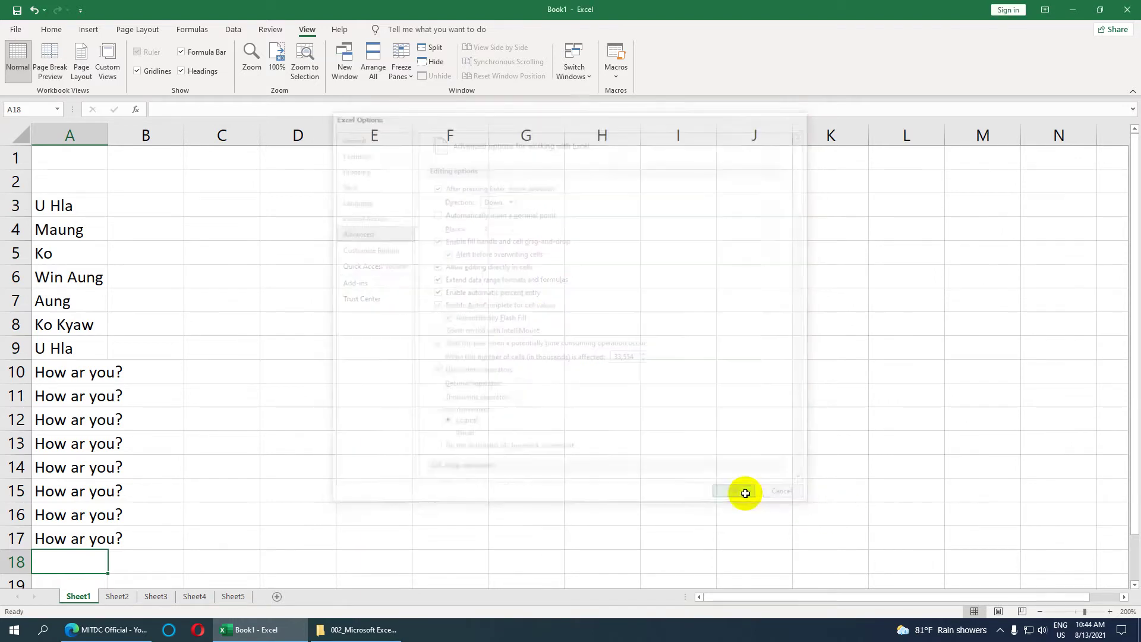
pyautogui.click(1072, 10)
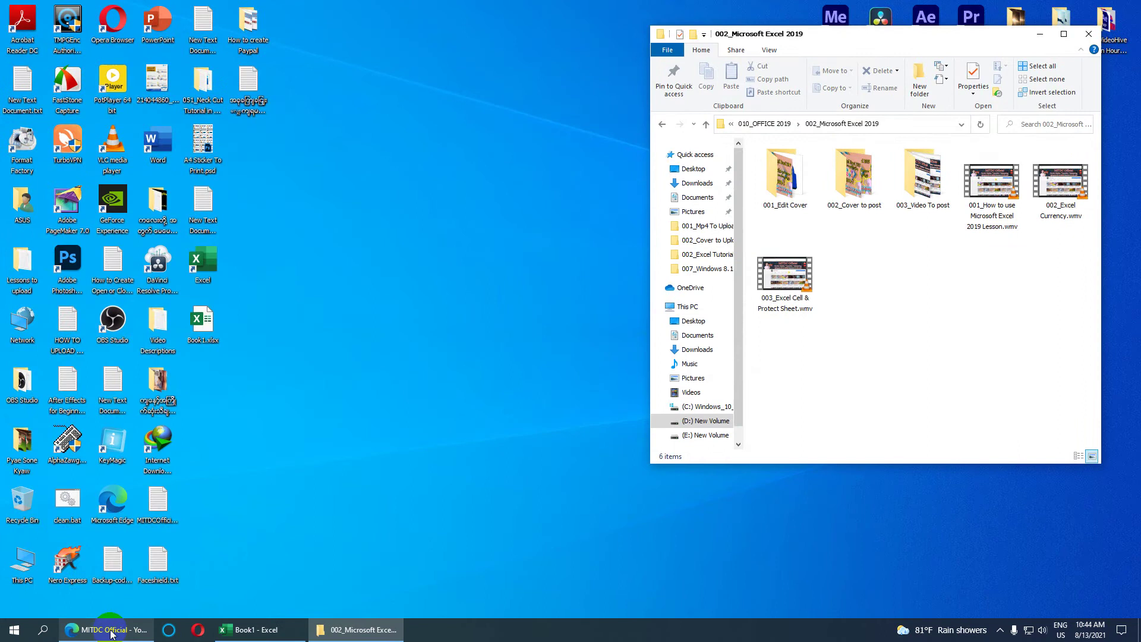
pyautogui.click(107, 630)
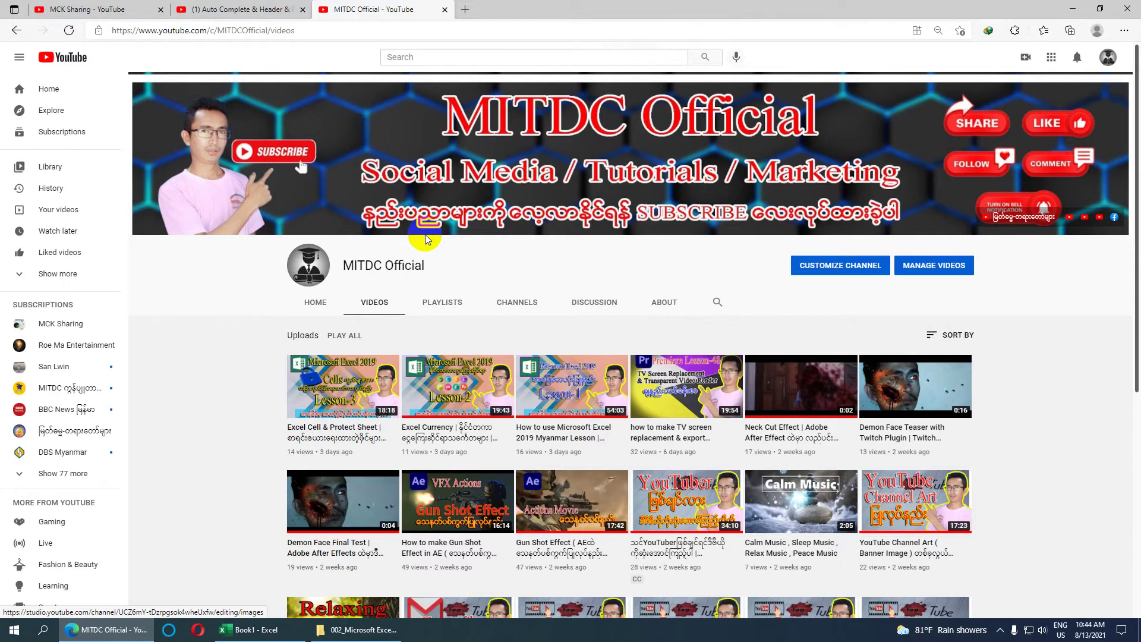
pyautogui.moveTo(456, 393)
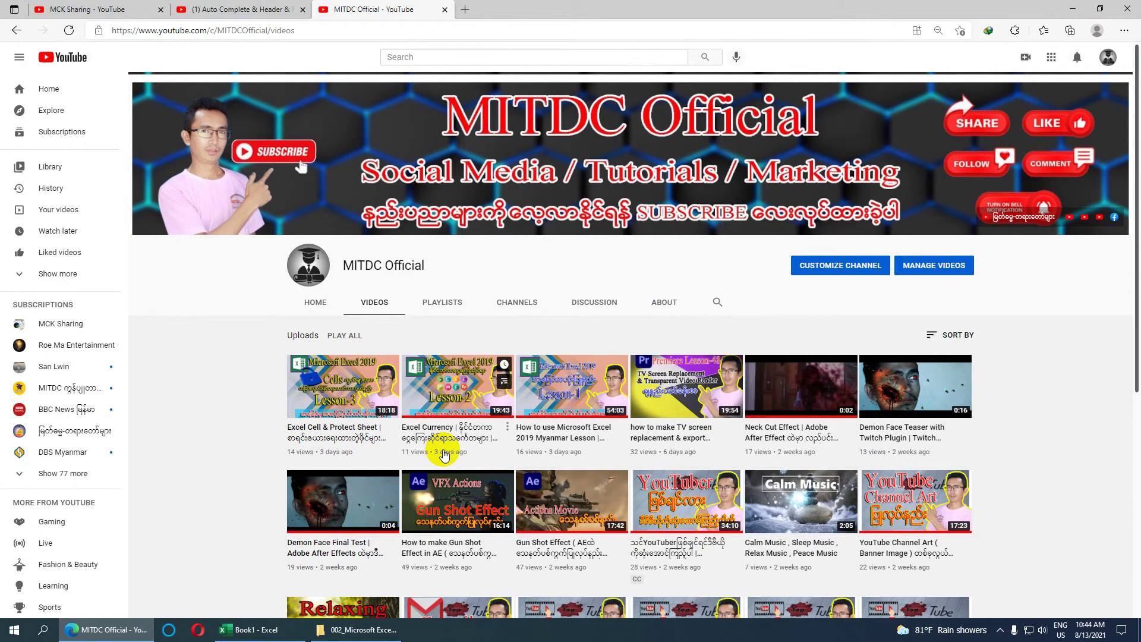
pyautogui.click(1073, 9)
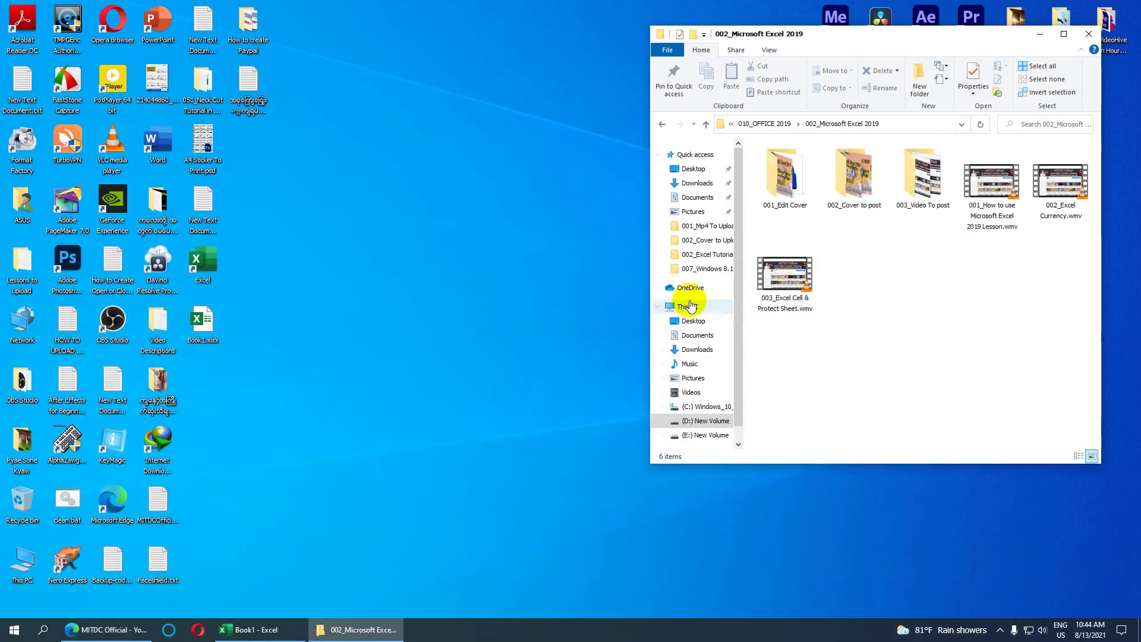